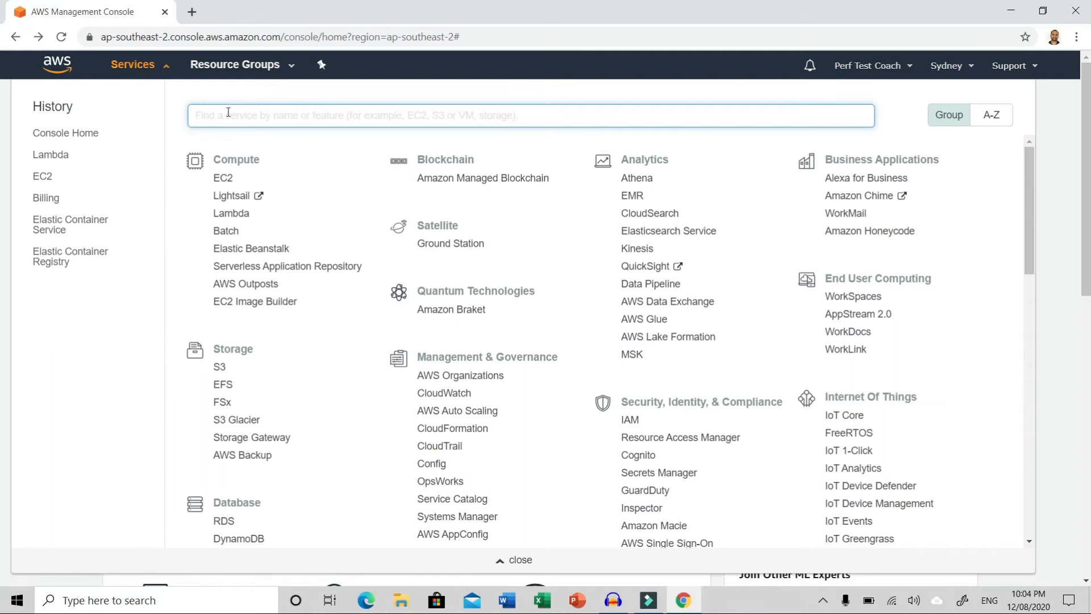
Find and open the Lambda service, then review the account-level metrics on its dashboard
{"action": "type", "text": "Lambda"}
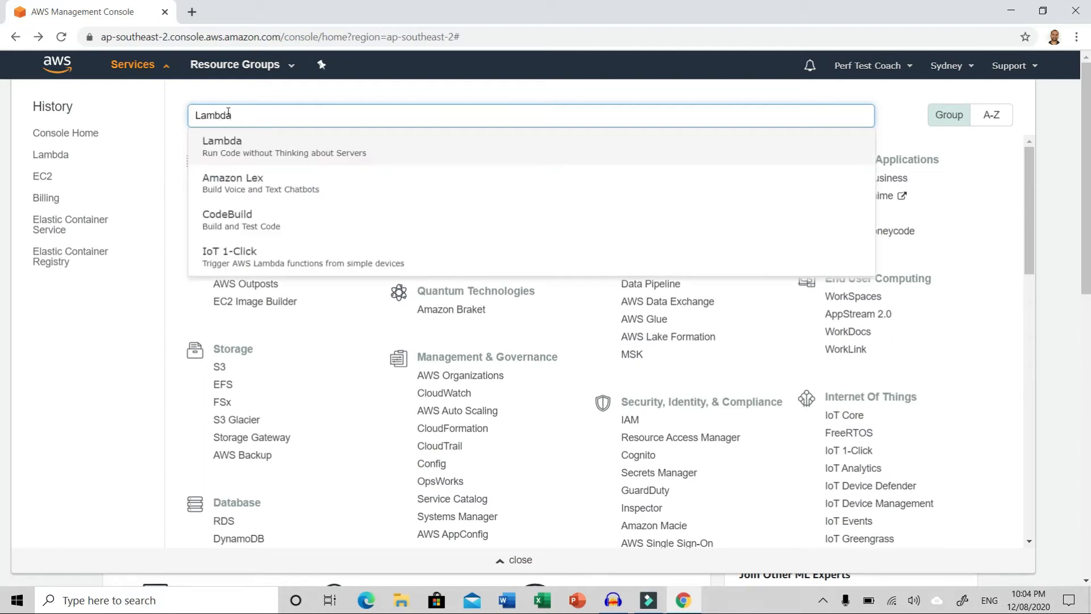
{"action": "left_click", "coordinate": [273, 150]}
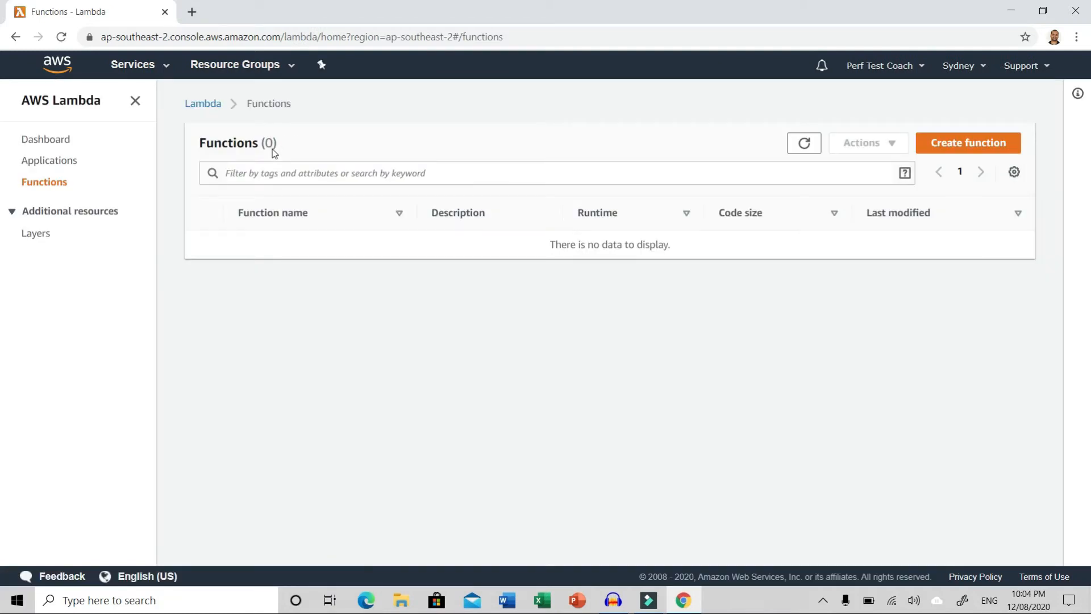
{"action": "left_click", "coordinate": [47, 141]}
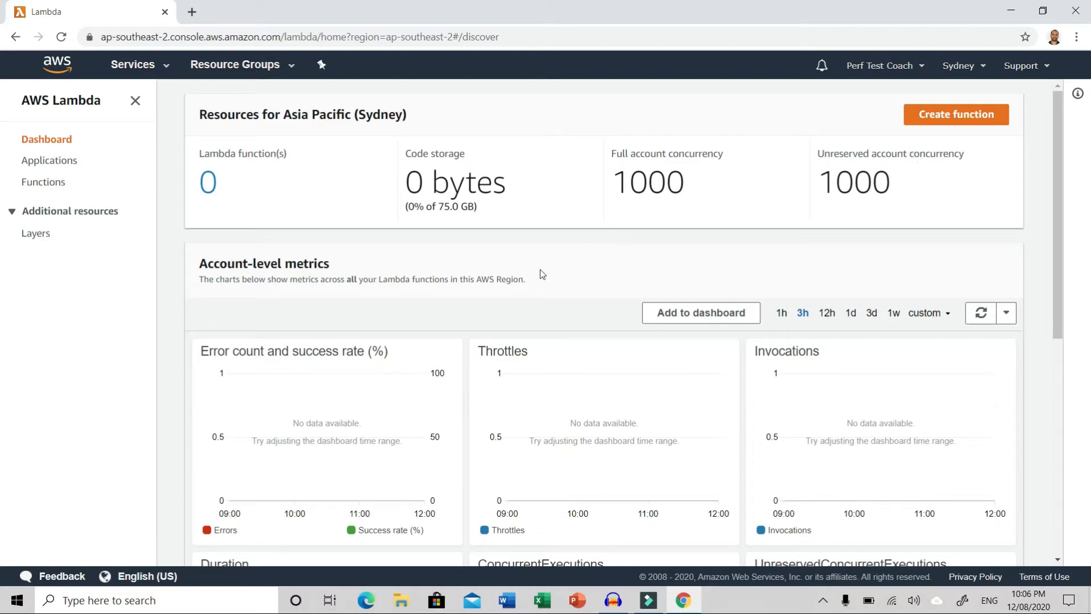
{"action": "scroll", "coordinate": [541, 273], "scroll_direction": "down", "scroll_amount": 1}
{"action": "scroll", "coordinate": [540, 272], "scroll_direction": "down", "scroll_amount": 1}
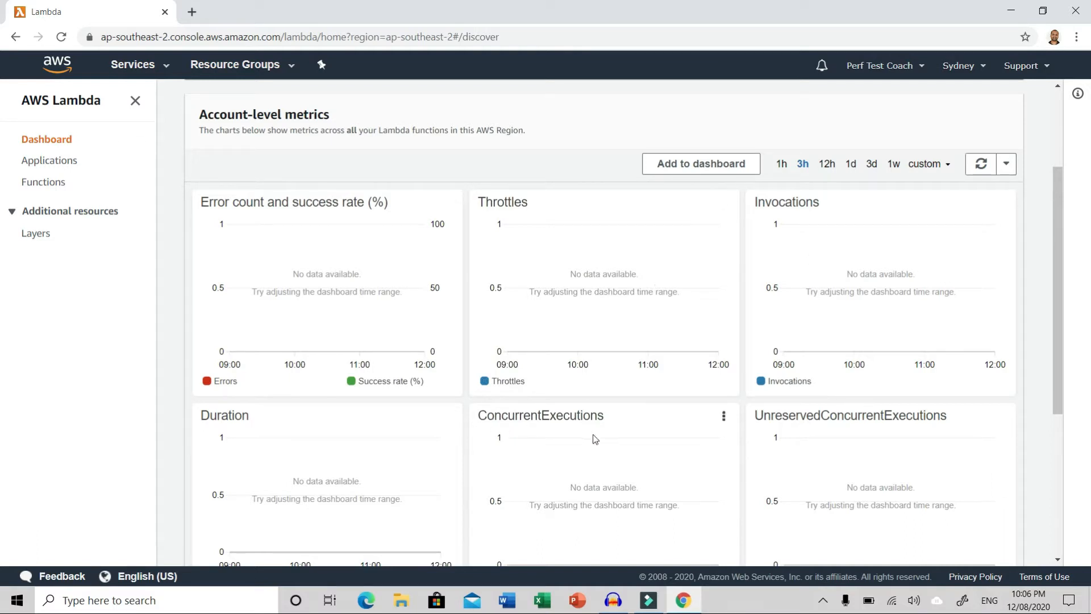
{"action": "scroll", "coordinate": [161, 465], "scroll_direction": "down", "scroll_amount": 2}
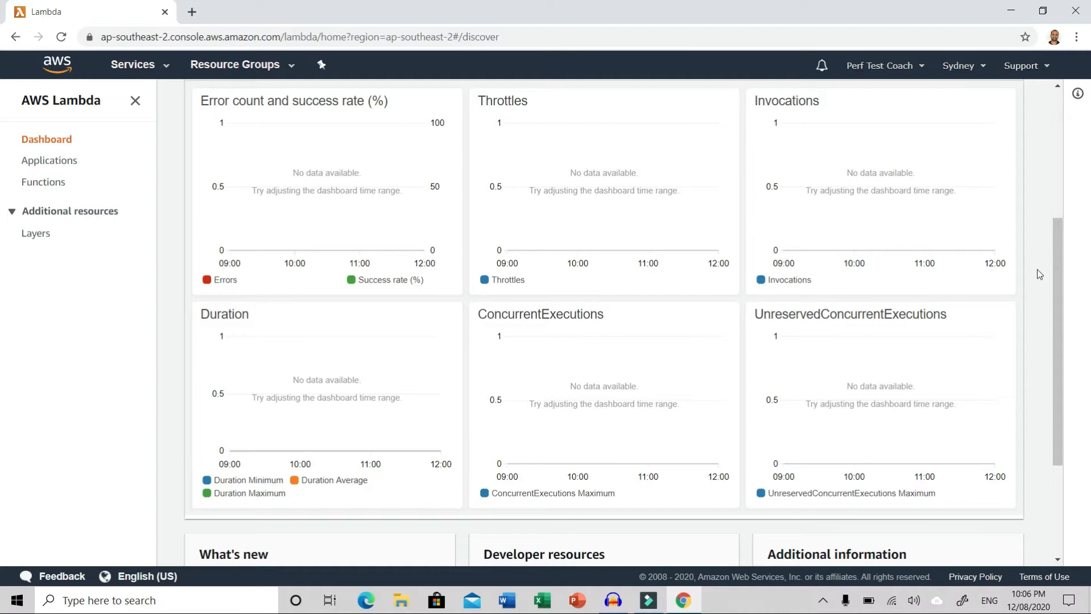
{"action": "scroll", "coordinate": [1038, 269], "scroll_direction": "up", "scroll_amount": 1}
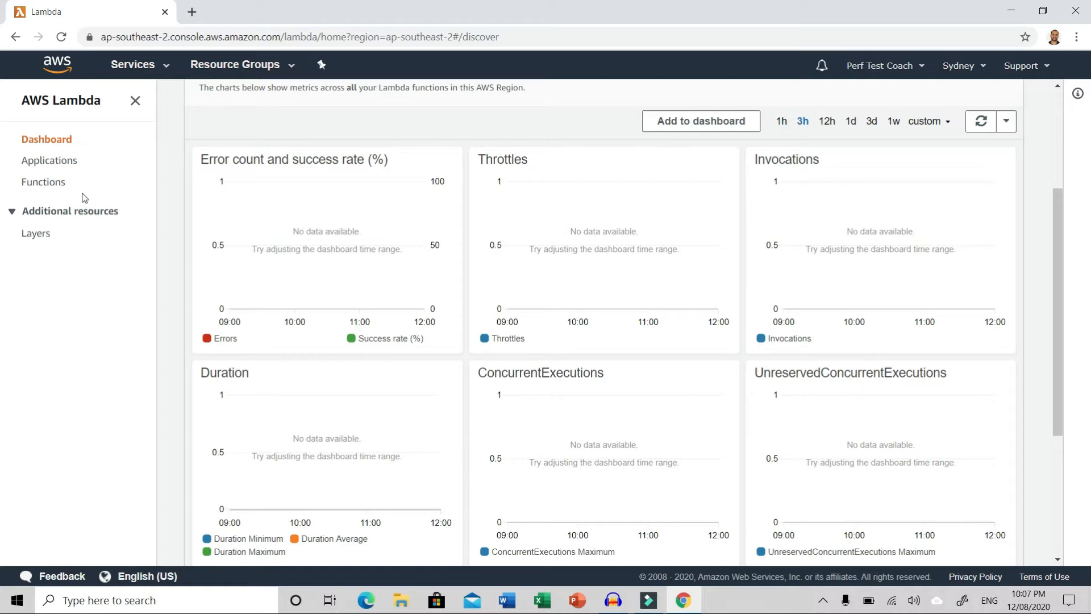
Start creating a Lambda function authored from scratch and name it LambdaDemo-1
{"action": "left_click", "coordinate": [50, 184]}
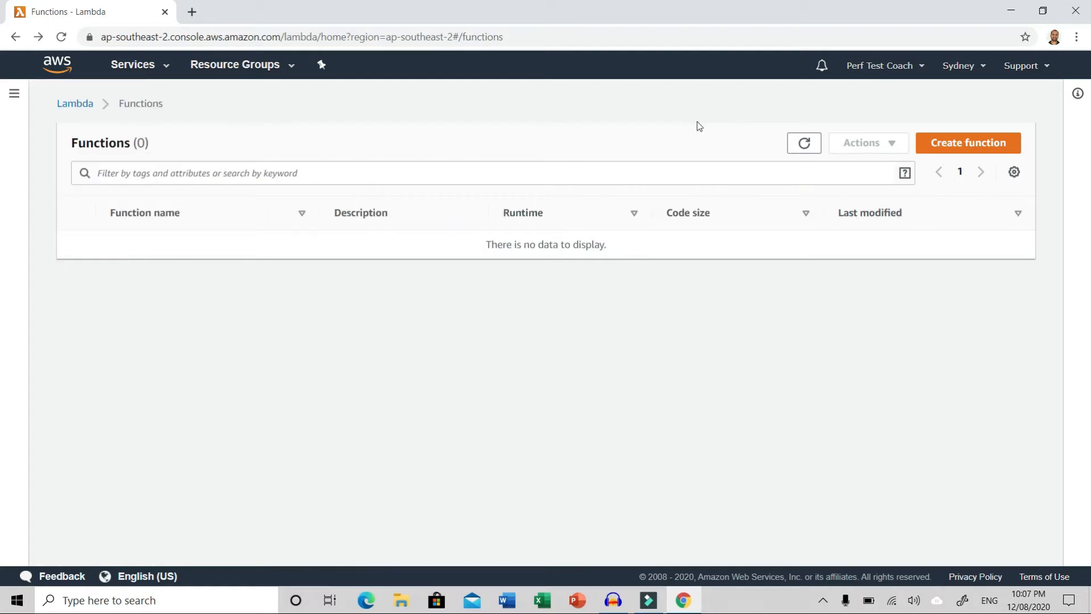
{"action": "left_click", "coordinate": [947, 148]}
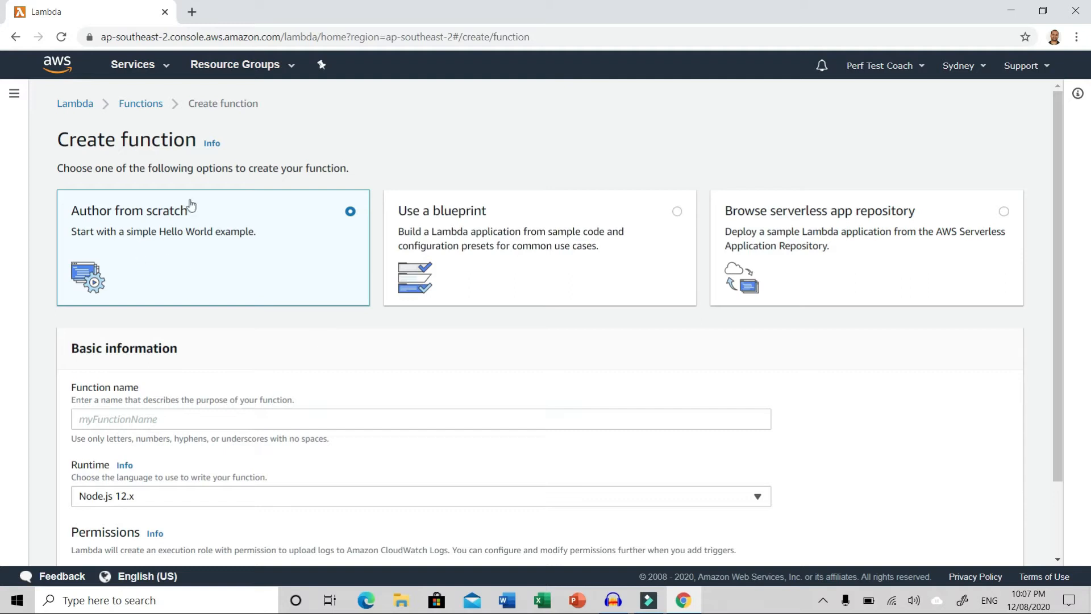
{"action": "scroll", "coordinate": [356, 339], "scroll_direction": "down", "scroll_amount": 2}
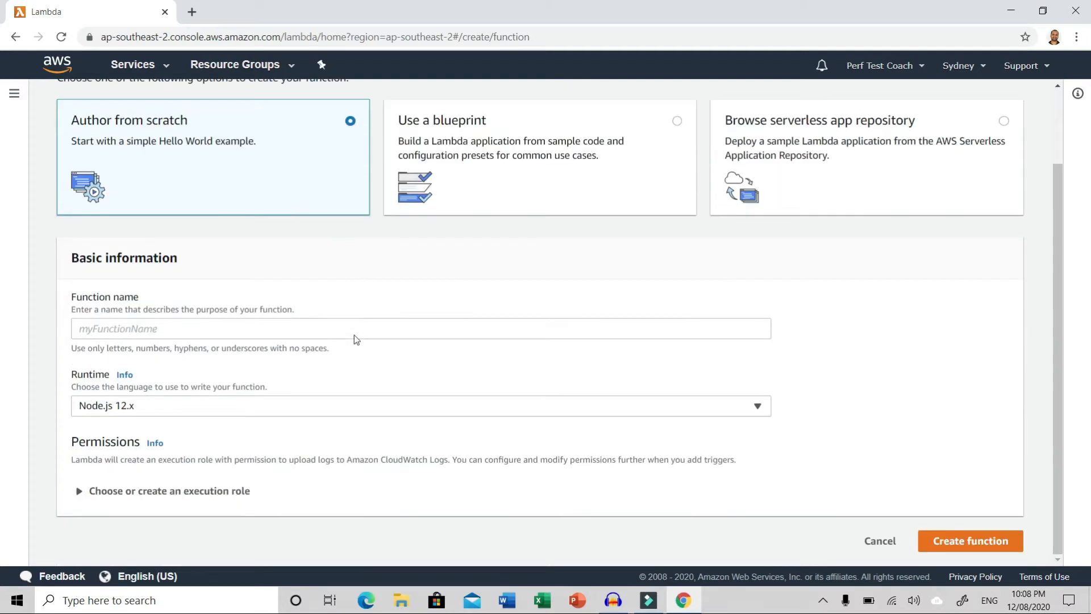
{"action": "left_click", "coordinate": [157, 329]}
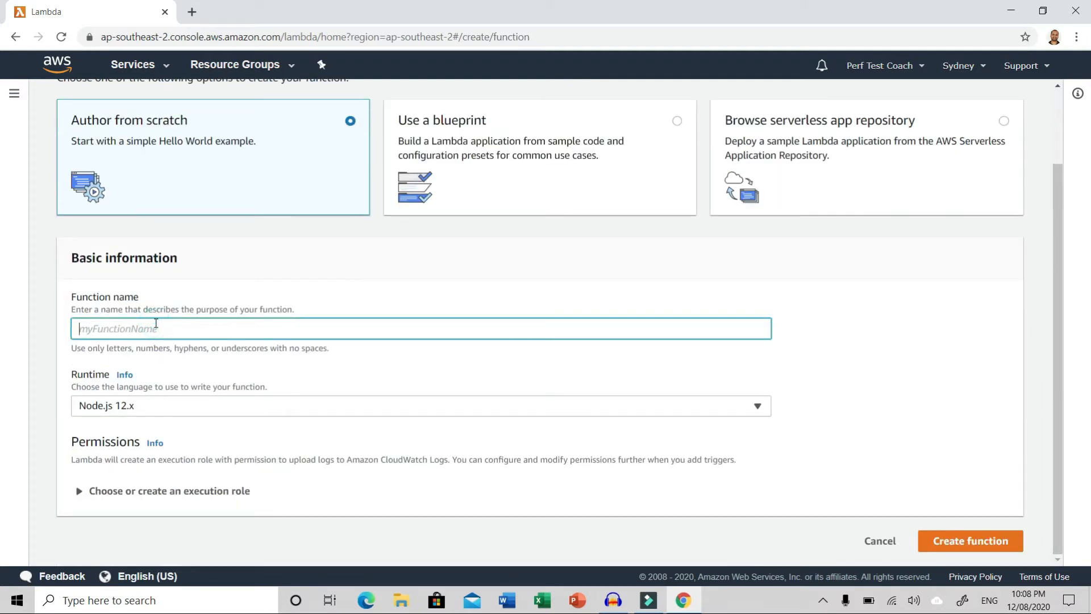
{"action": "type", "text": "LambdaDemo-1"}
Look through the supported runtimes and choose Node.js 12.x for the function
{"action": "left_click", "coordinate": [758, 407]}
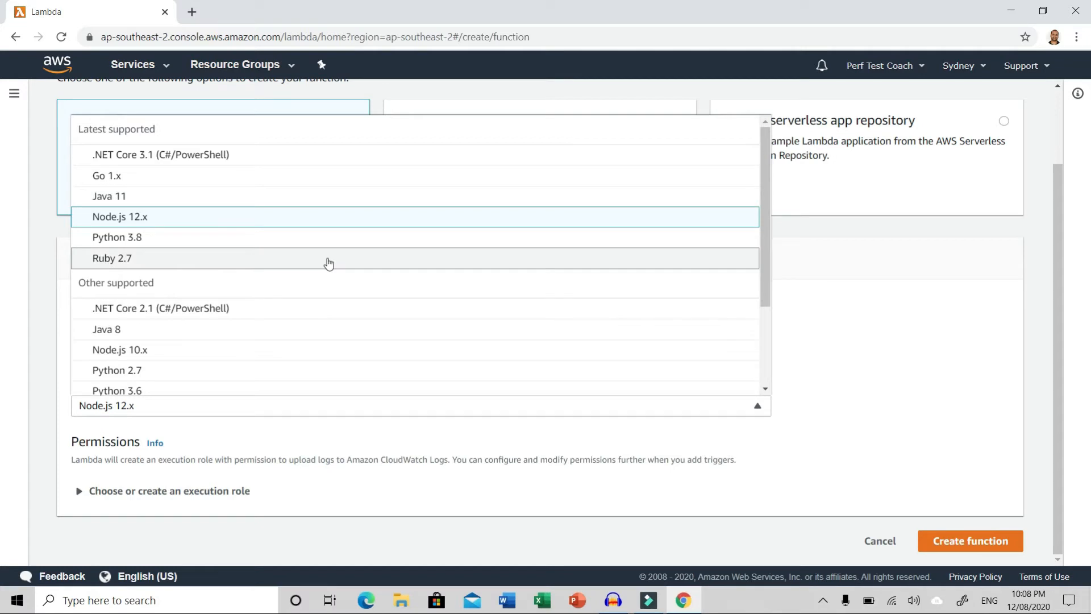
{"action": "scroll", "coordinate": [766, 391], "scroll_direction": "down", "scroll_amount": 2}
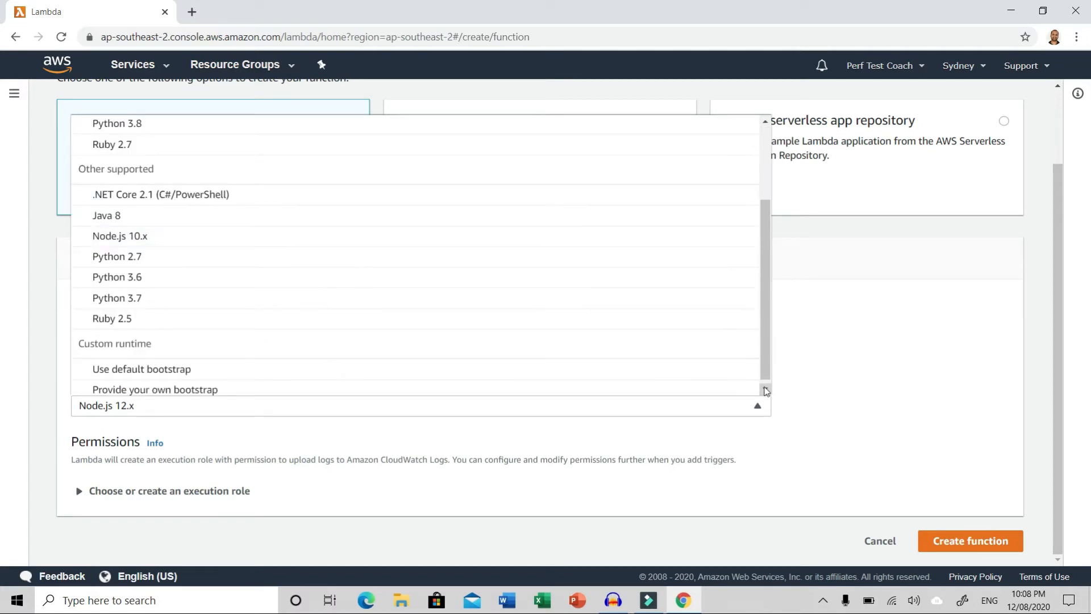
{"action": "left_click", "coordinate": [766, 121]}
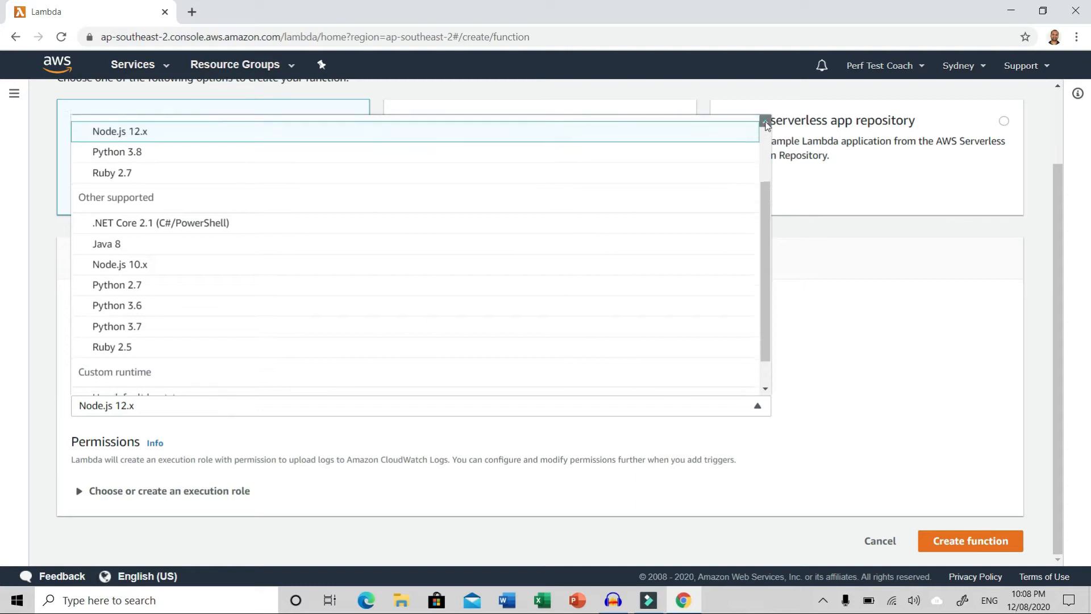
{"action": "scroll", "coordinate": [766, 122], "scroll_direction": "up", "scroll_amount": 2}
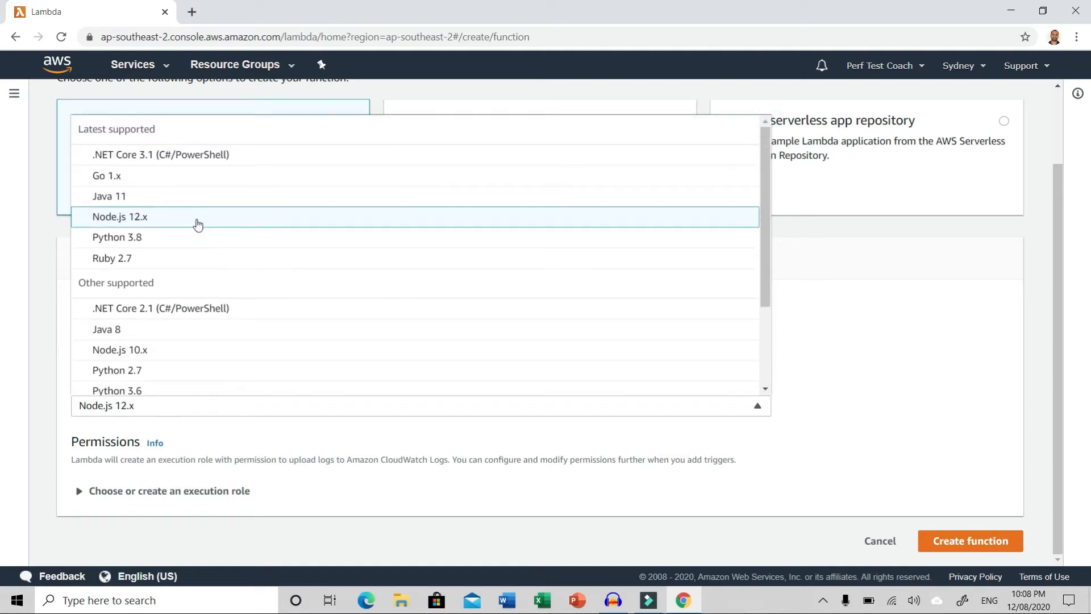
{"action": "left_click", "coordinate": [198, 224]}
Show the execution role options, keep a new role with basic Lambda permissions, and create the function
{"action": "left_click", "coordinate": [79, 491]}
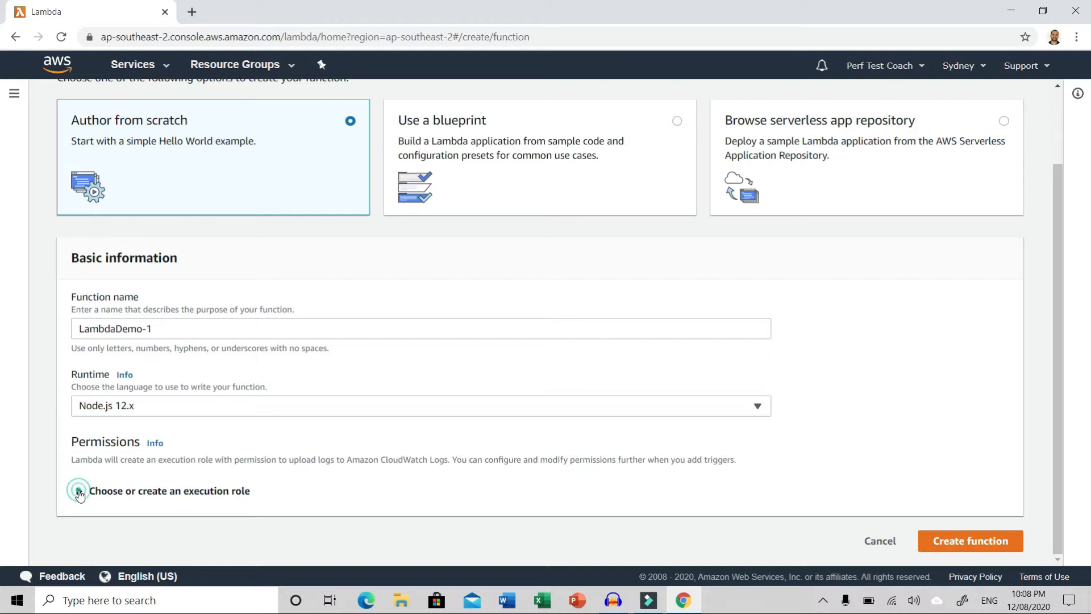
{"action": "scroll", "coordinate": [417, 427], "scroll_direction": "down", "scroll_amount": 2}
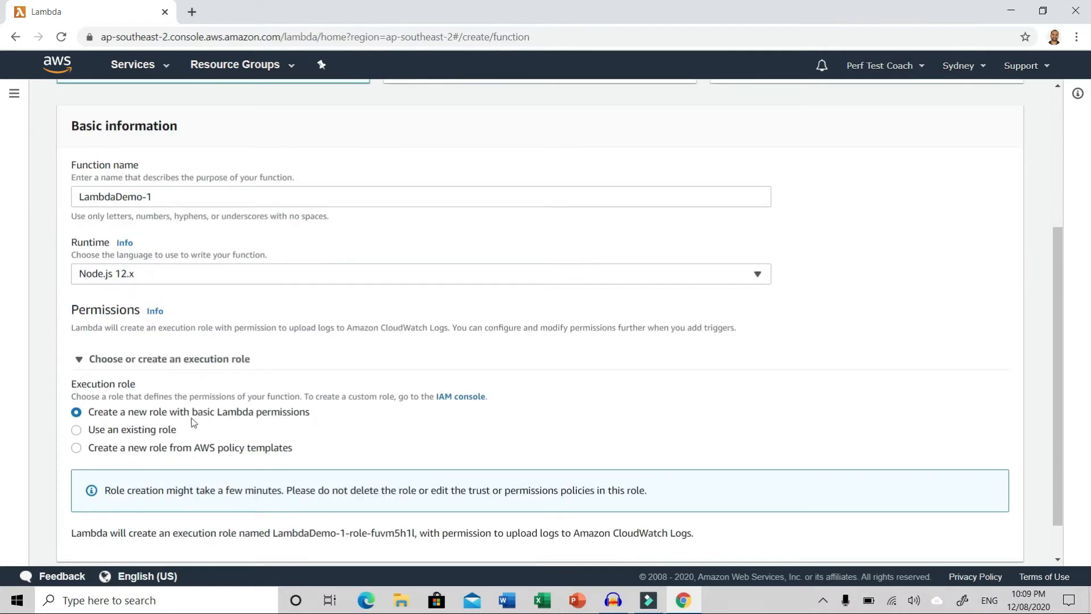
{"action": "scroll", "coordinate": [584, 414], "scroll_direction": "down", "scroll_amount": 1}
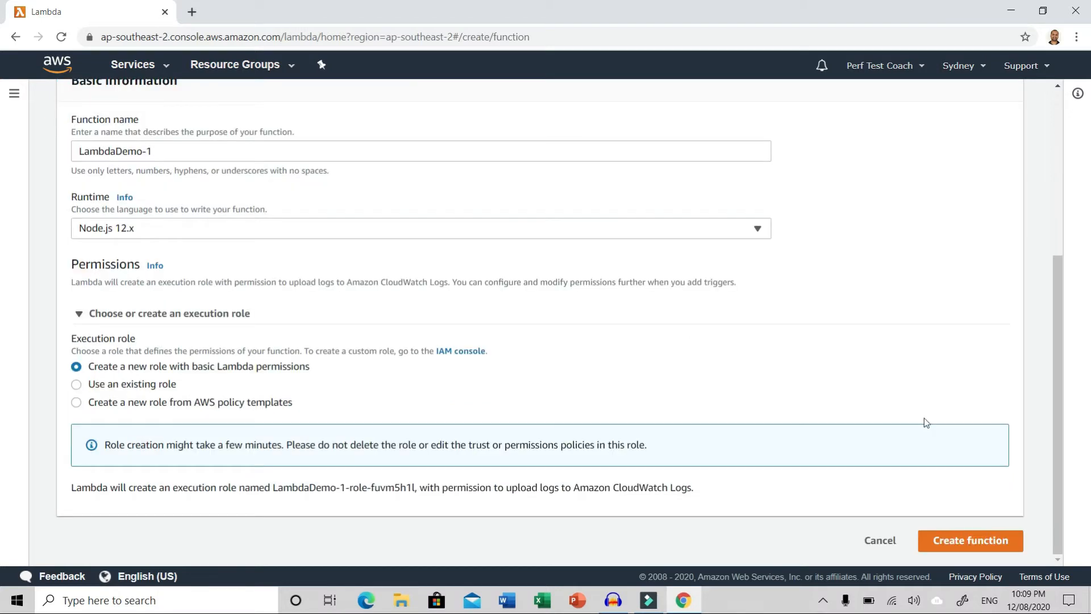
{"action": "left_click", "coordinate": [955, 543]}
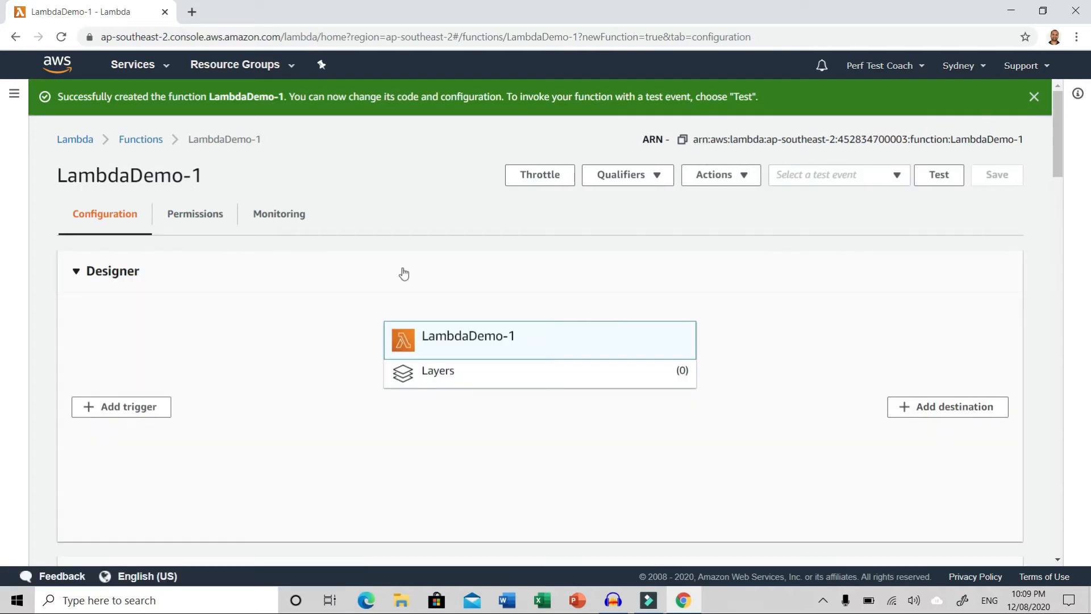
Examine the default handler code in index.js and the options for uploading function code
{"action": "scroll", "coordinate": [404, 274], "scroll_direction": "down", "scroll_amount": 7}
{"action": "left_click", "coordinate": [286, 364]}
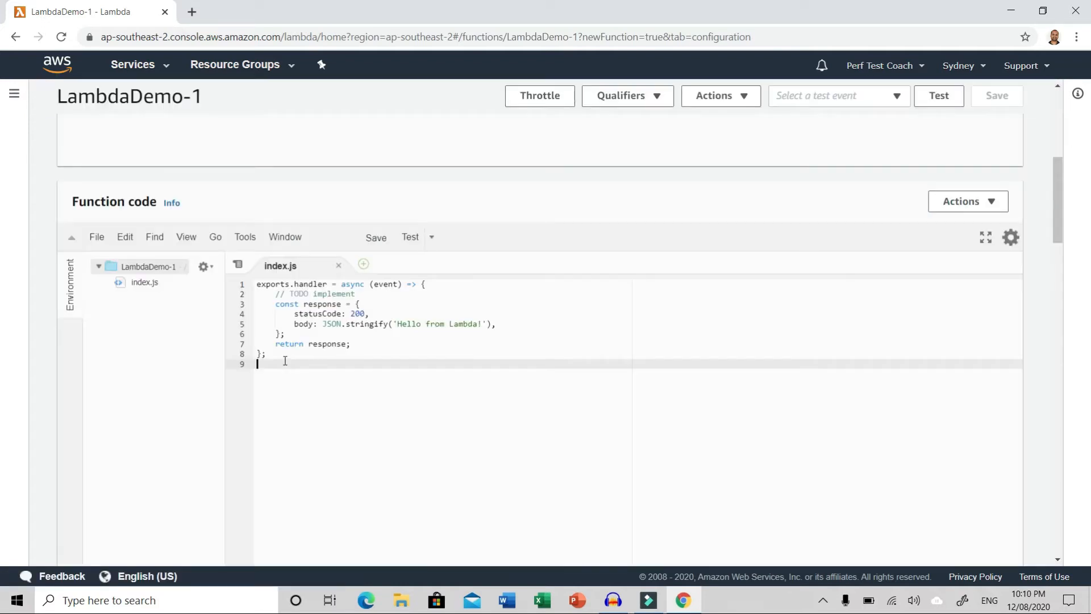
{"action": "left_click_drag", "start_coordinate": [286, 367], "coordinate": [250, 285]}
{"action": "left_click", "coordinate": [555, 346]}
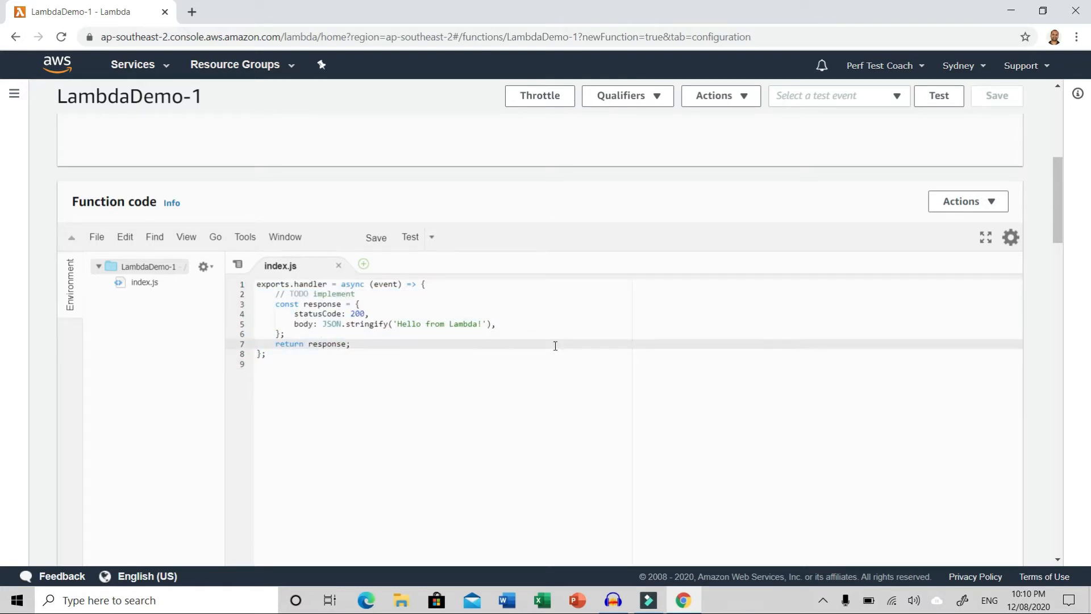
{"action": "scroll", "coordinate": [878, 174], "scroll_direction": "up", "scroll_amount": 1}
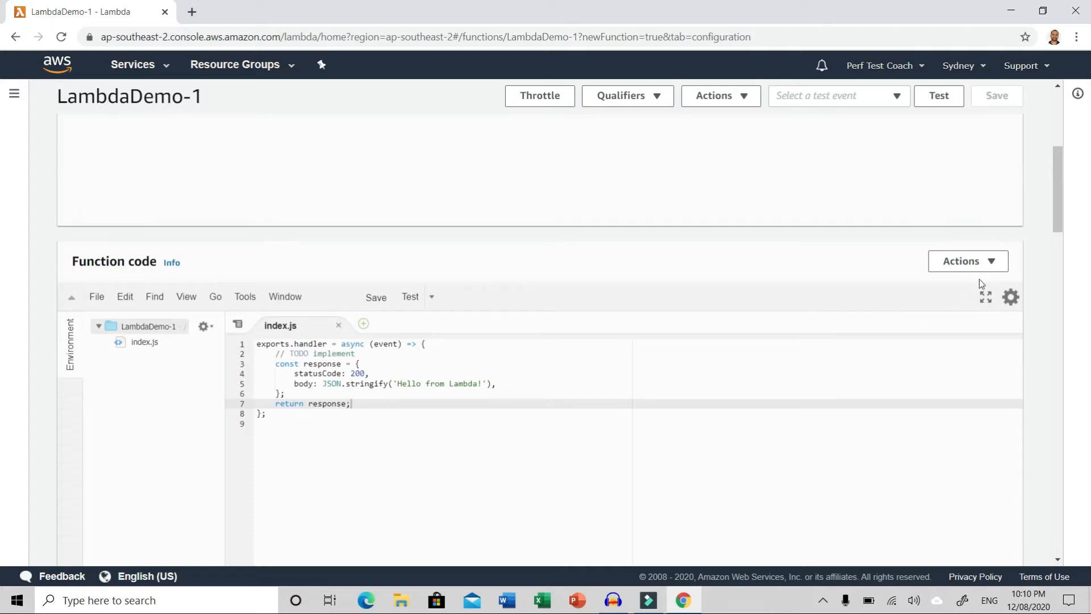
{"action": "left_click", "coordinate": [991, 263]}
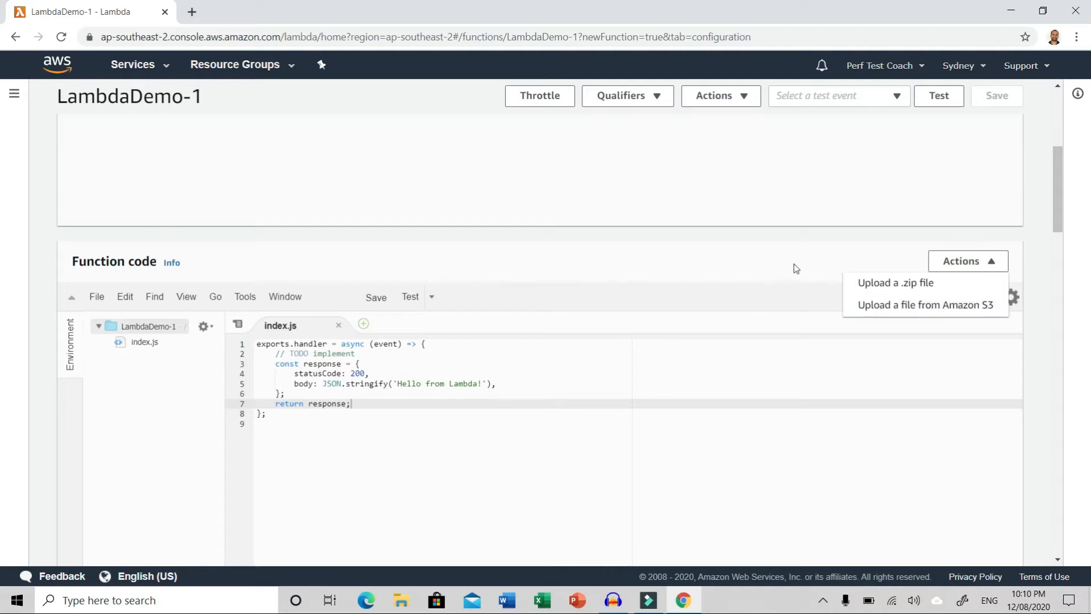
{"action": "left_click", "coordinate": [285, 438]}
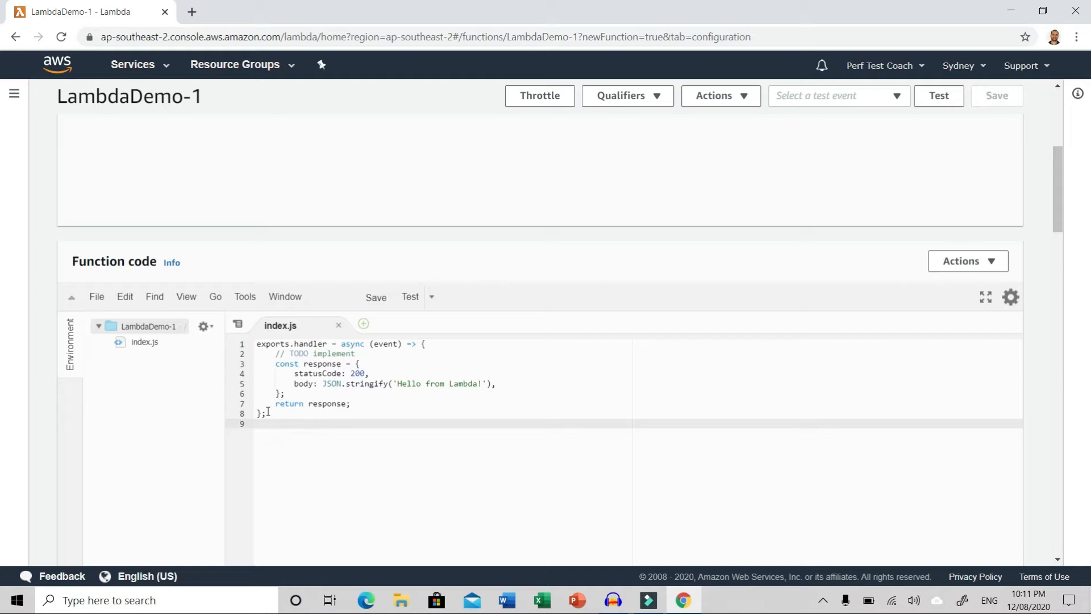
{"action": "left_click_drag", "start_coordinate": [266, 412], "coordinate": [251, 336]}
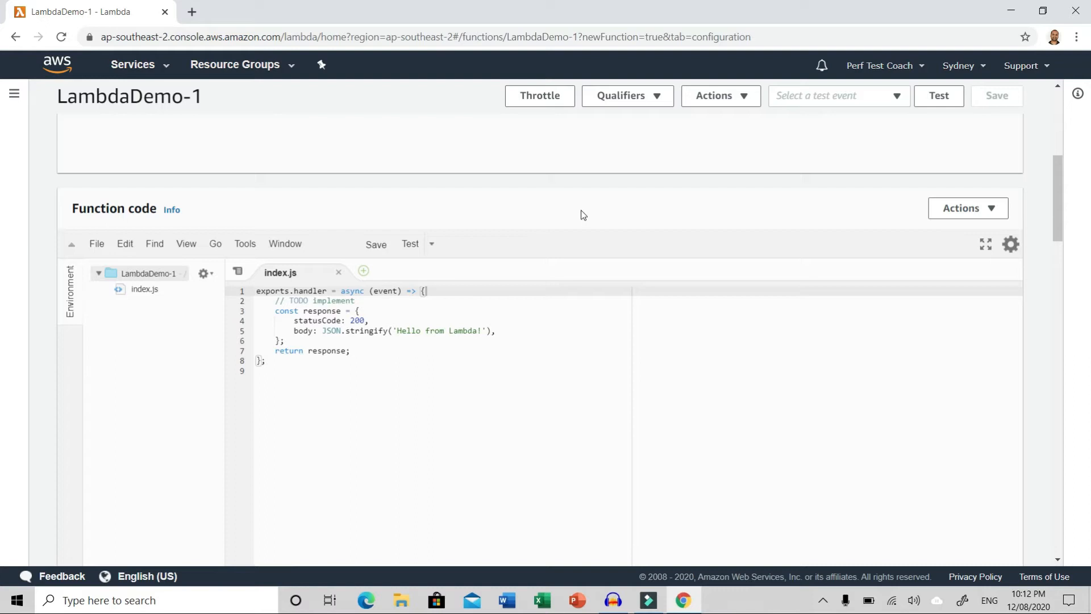
Start adding a trigger to the LambdaDemo-1 function and open the list of trigger sources
{"action": "scroll", "coordinate": [583, 215], "scroll_direction": "up", "scroll_amount": 5}
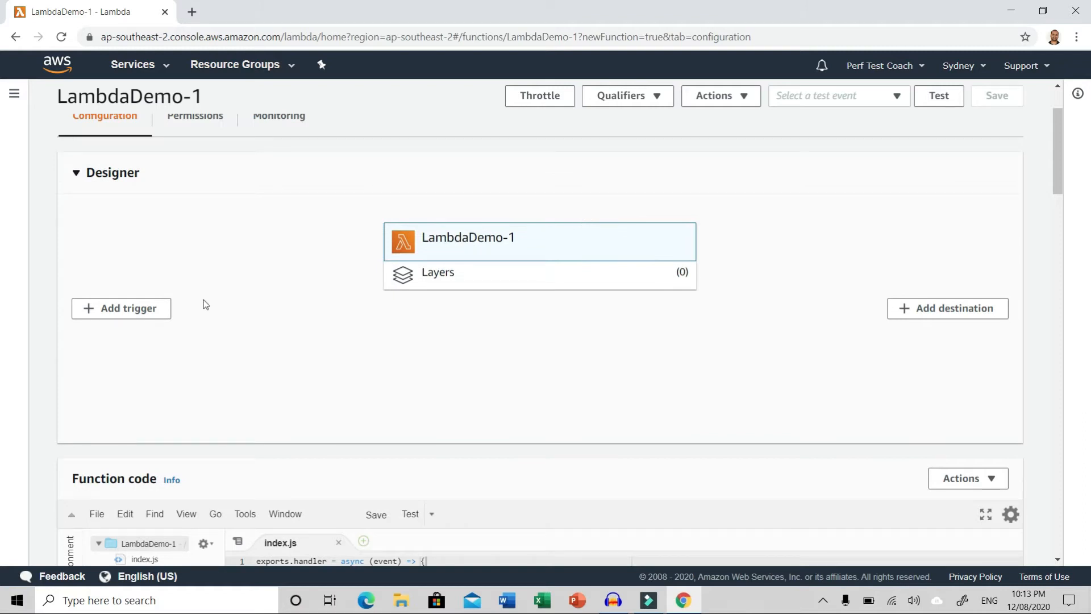
{"action": "left_click", "coordinate": [131, 312]}
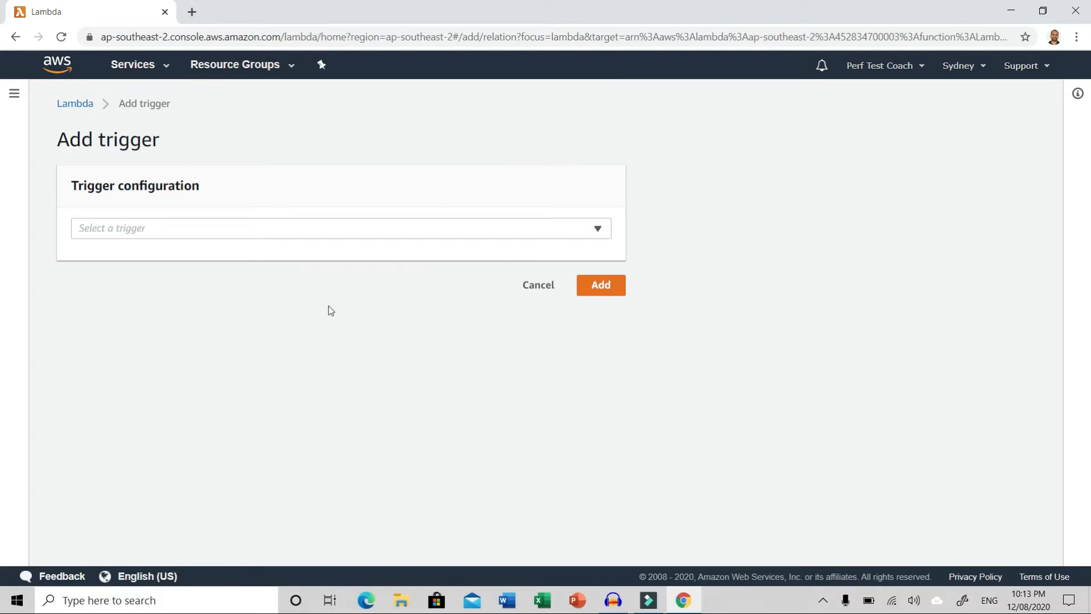
{"action": "left_click", "coordinate": [598, 232]}
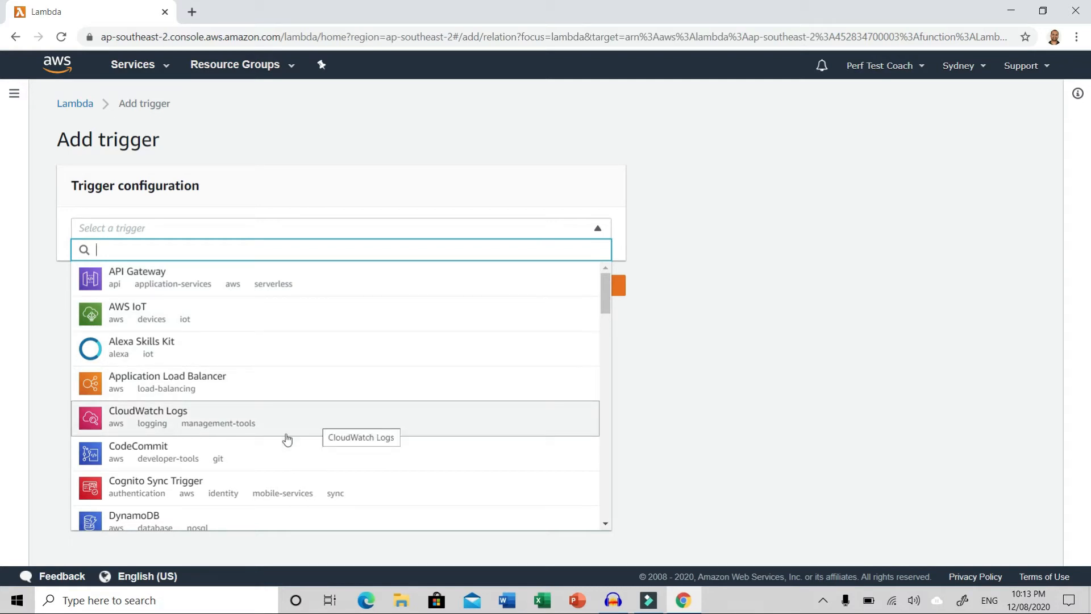
Look through the AWS services and partner event sources available as triggers
{"action": "left_click", "coordinate": [606, 523]}
{"action": "scroll", "coordinate": [606, 524], "scroll_direction": "down", "scroll_amount": 3}
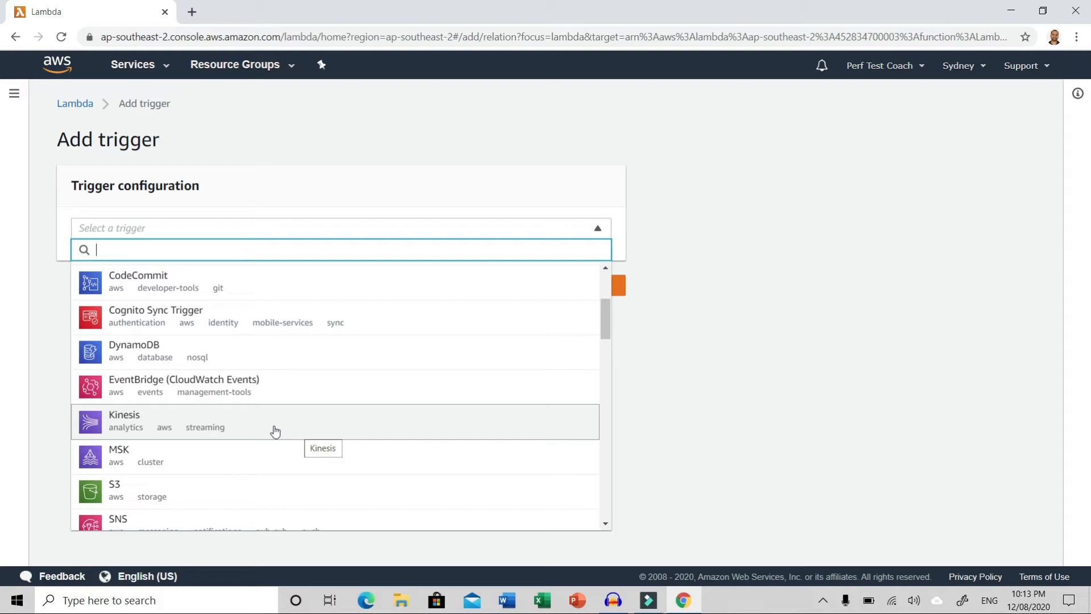
{"action": "left_click", "coordinate": [606, 524]}
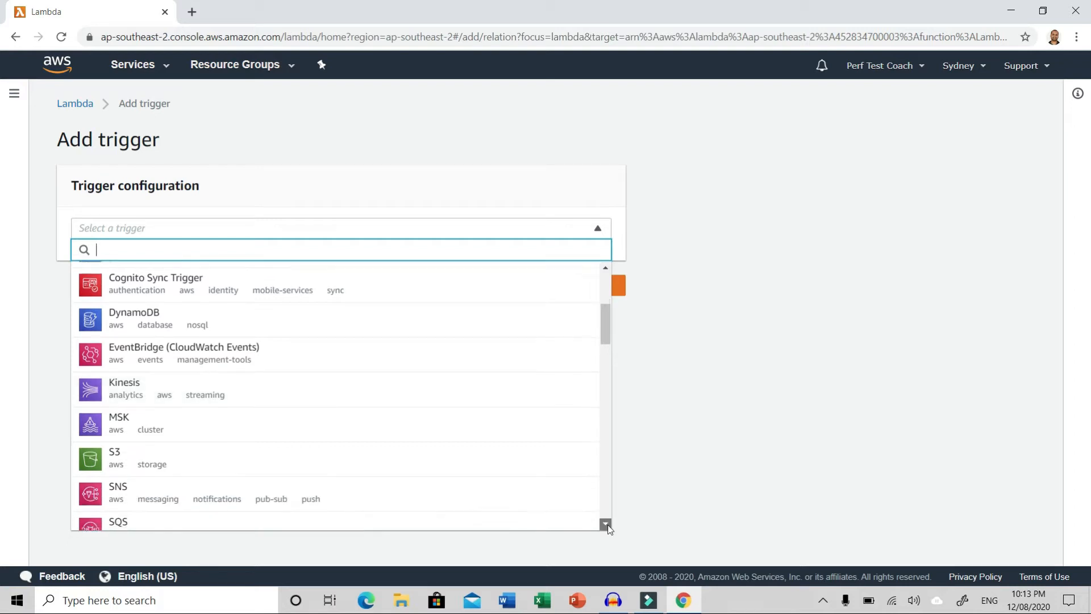
{"action": "left_click", "coordinate": [606, 524]}
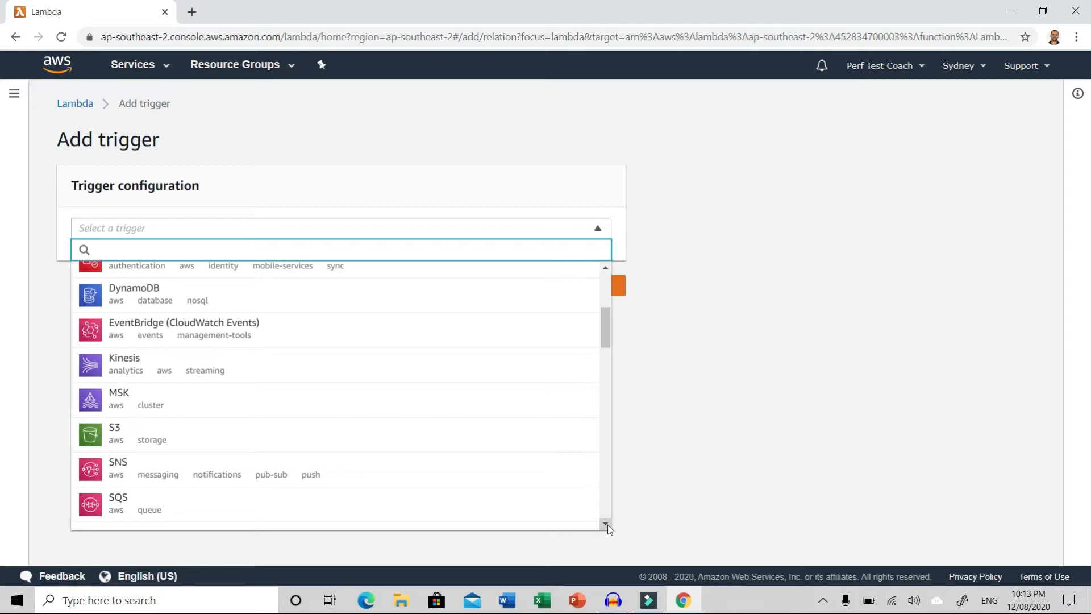
{"action": "left_click", "coordinate": [606, 524]}
{"action": "left_click", "coordinate": [606, 524]}
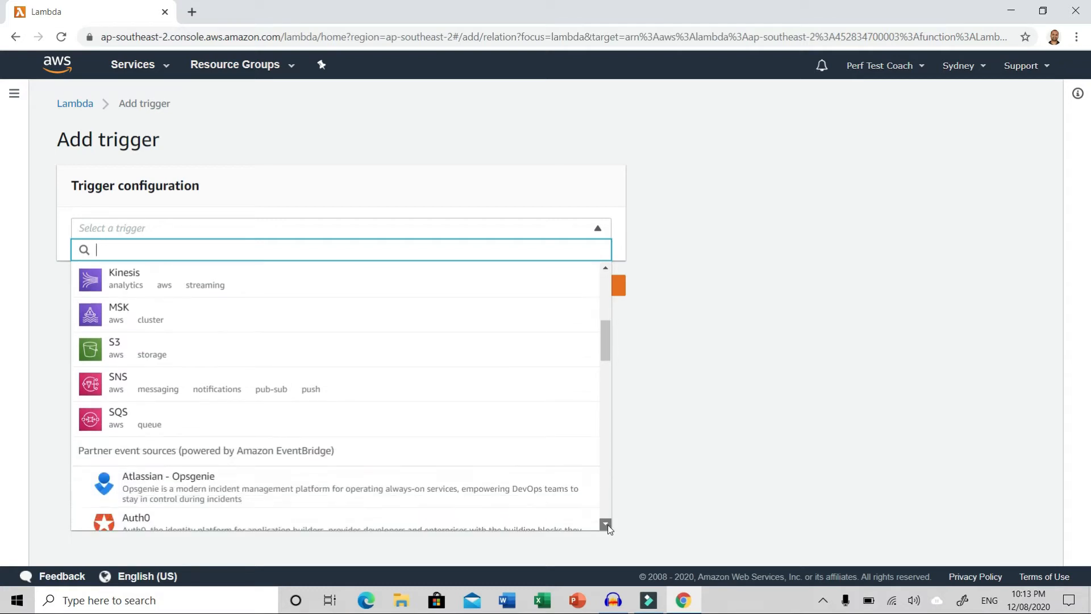
{"action": "left_click", "coordinate": [606, 524]}
{"action": "left_click", "coordinate": [606, 523]}
{"action": "left_click", "coordinate": [606, 524]}
{"action": "left_click", "coordinate": [606, 524]}
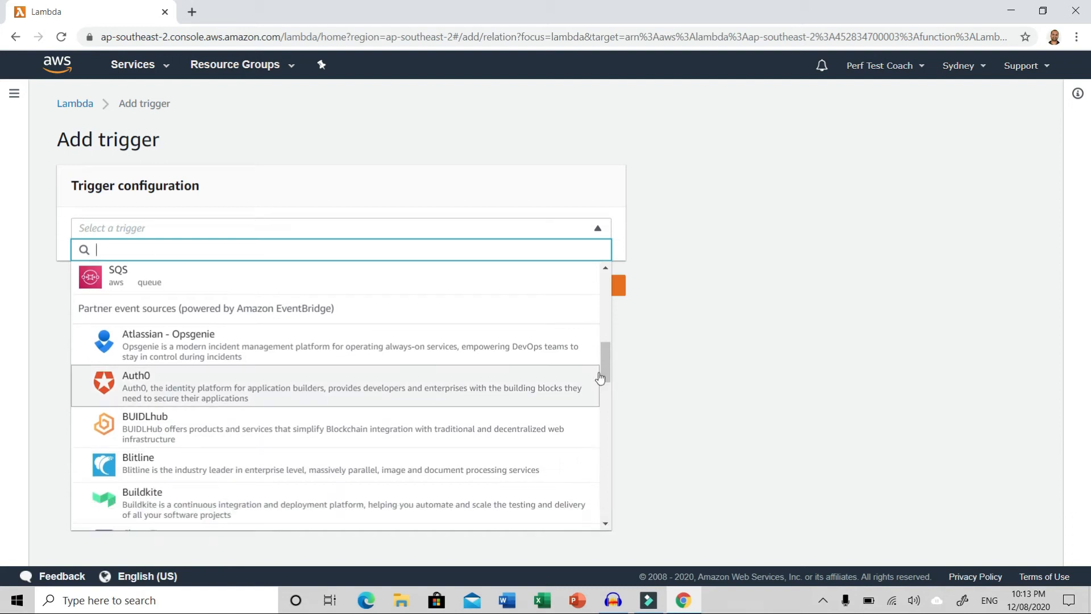
Select API Gateway as the trigger source and review its API type and security settings
{"action": "left_click_drag", "start_coordinate": [603, 366], "coordinate": [605, 267]}
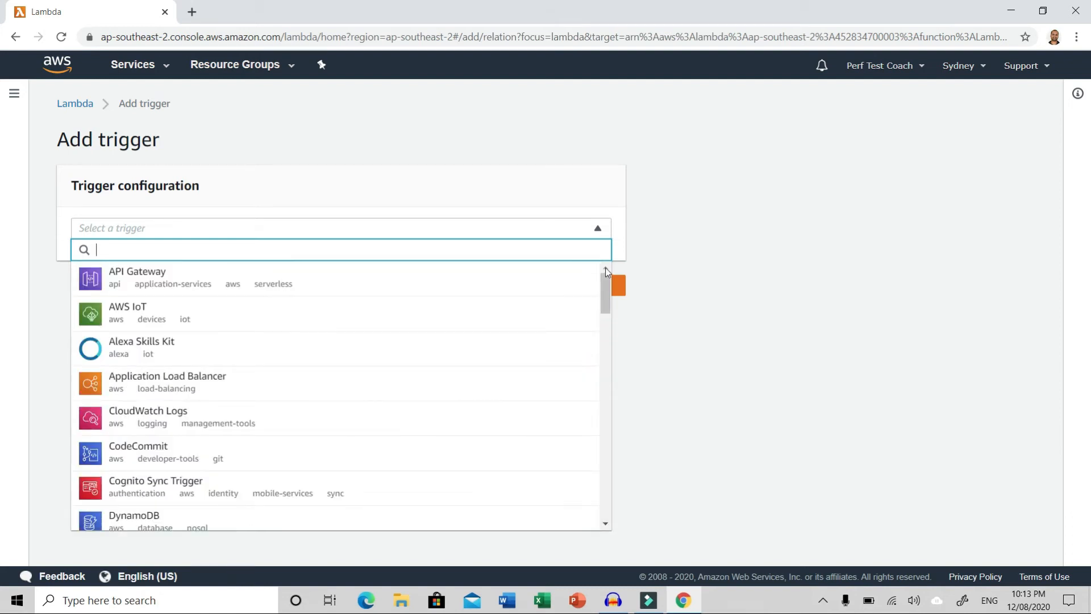
{"action": "left_click", "coordinate": [334, 293]}
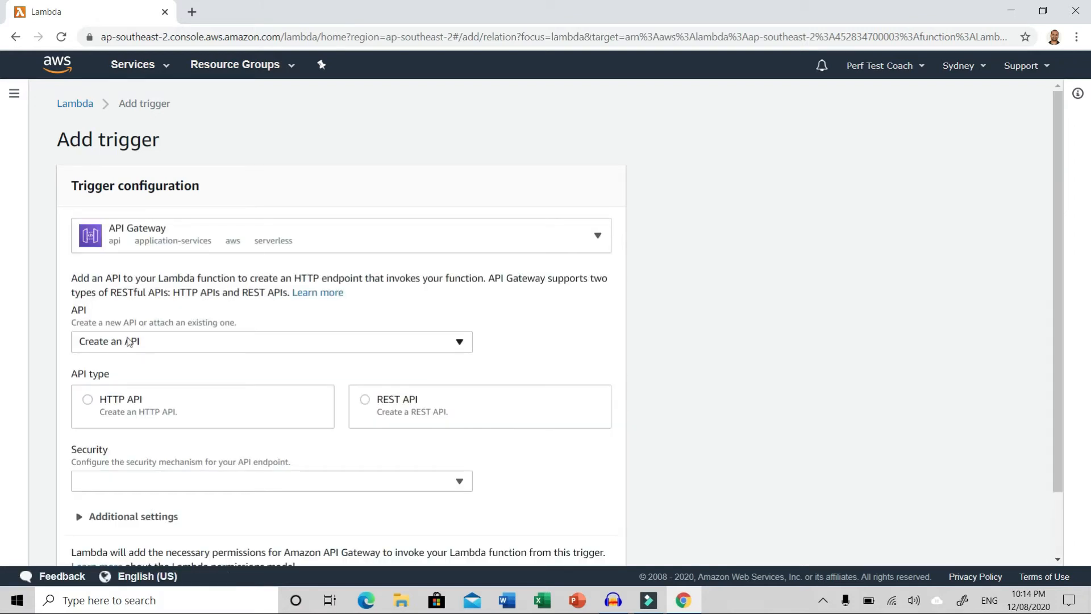
{"action": "scroll", "coordinate": [287, 361], "scroll_direction": "down", "scroll_amount": 3}
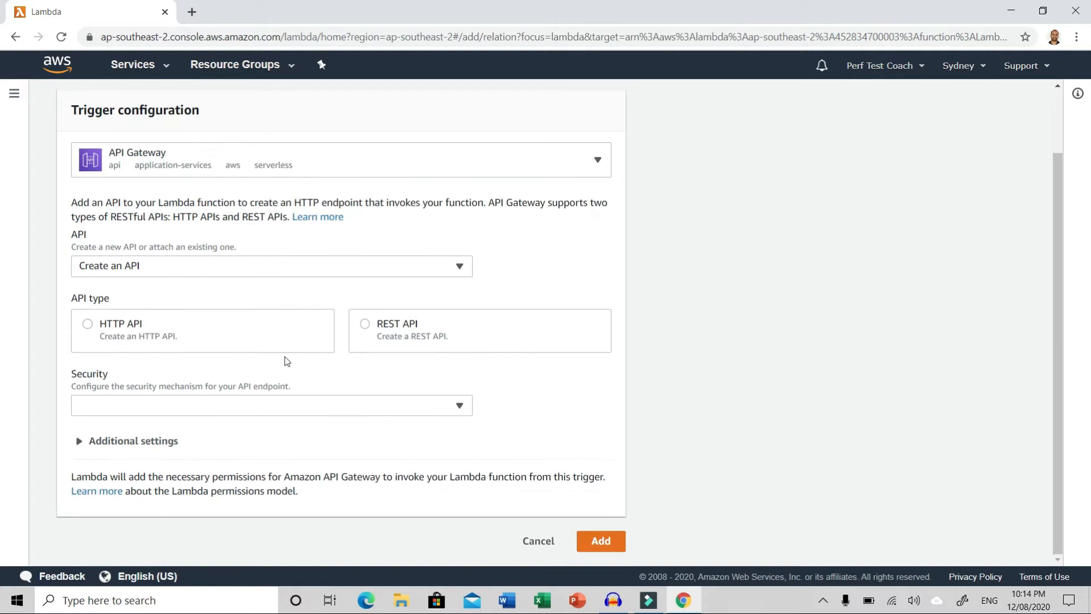
Add the API Gateway trigger as a new REST API with Open security
{"action": "left_click", "coordinate": [366, 326]}
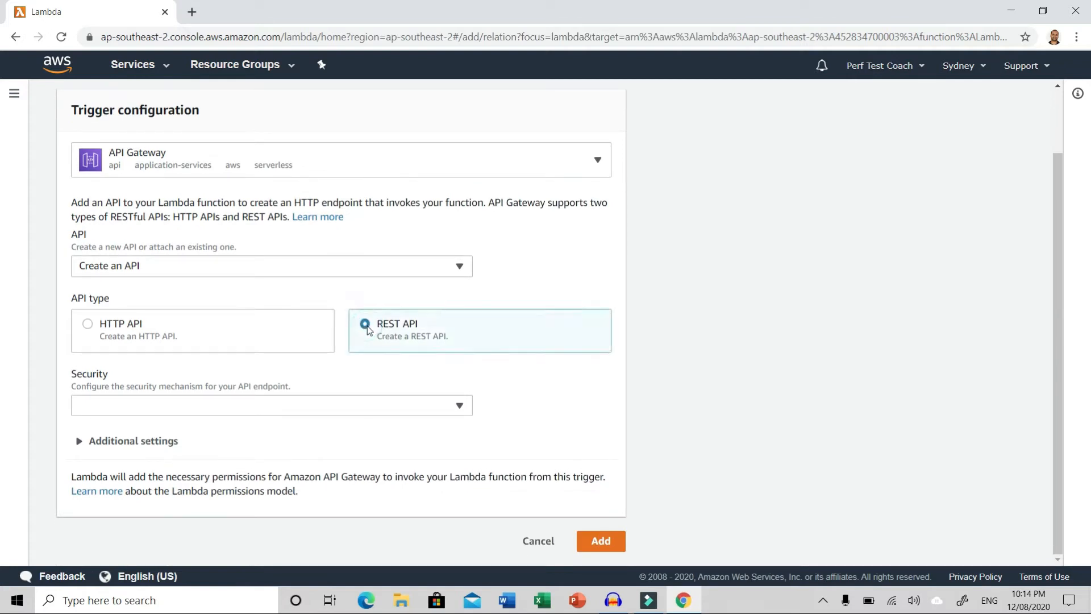
{"action": "left_click", "coordinate": [459, 409]}
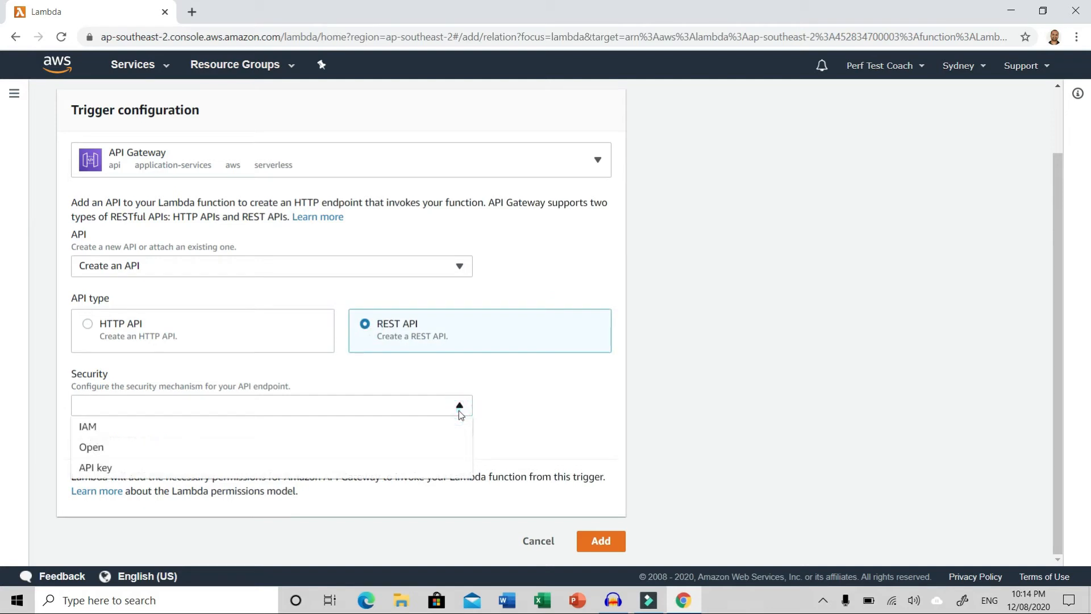
{"action": "left_click", "coordinate": [217, 454]}
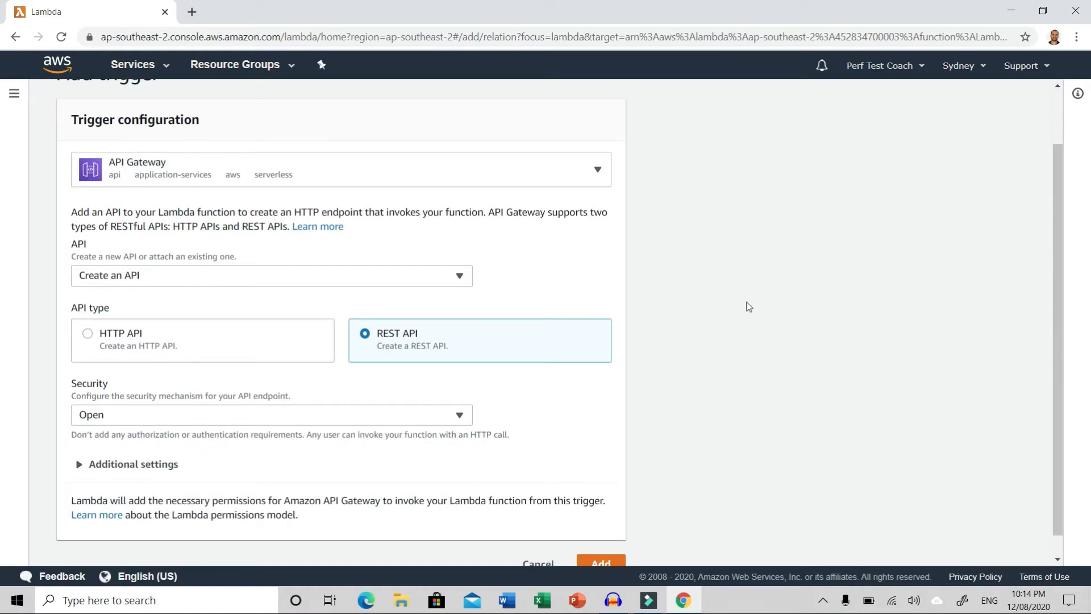
{"action": "scroll", "coordinate": [685, 483], "scroll_direction": "down", "scroll_amount": 1}
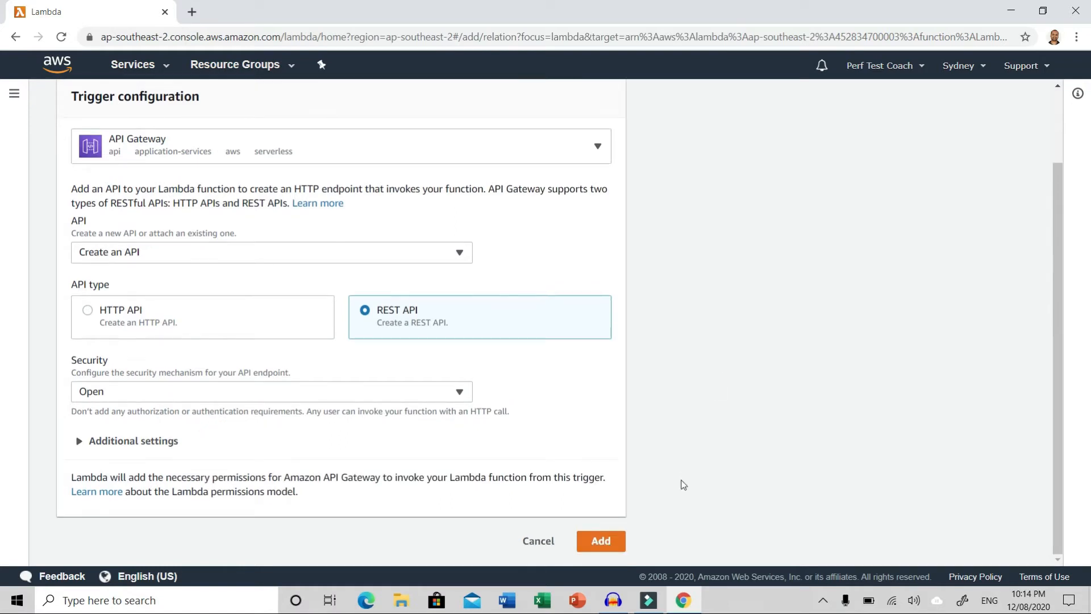
{"action": "left_click", "coordinate": [594, 550]}
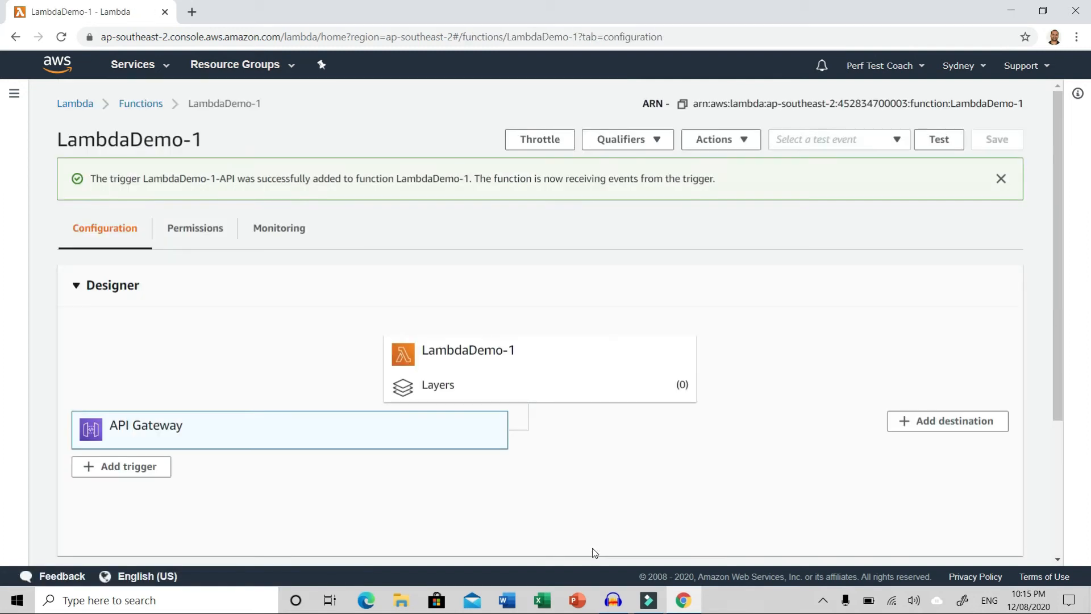
Open LambdaDemo-1-API from the function's API Gateway trigger and delete its ANY method
{"action": "scroll", "coordinate": [594, 553], "scroll_direction": "down", "scroll_amount": 2}
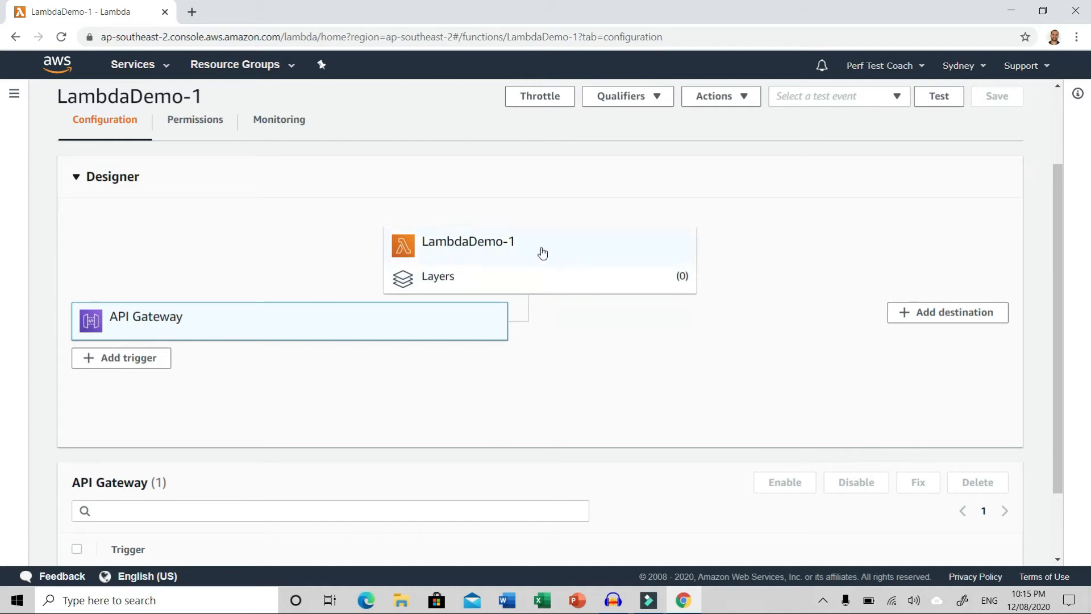
{"action": "scroll", "coordinate": [627, 296], "scroll_direction": "down", "scroll_amount": 2}
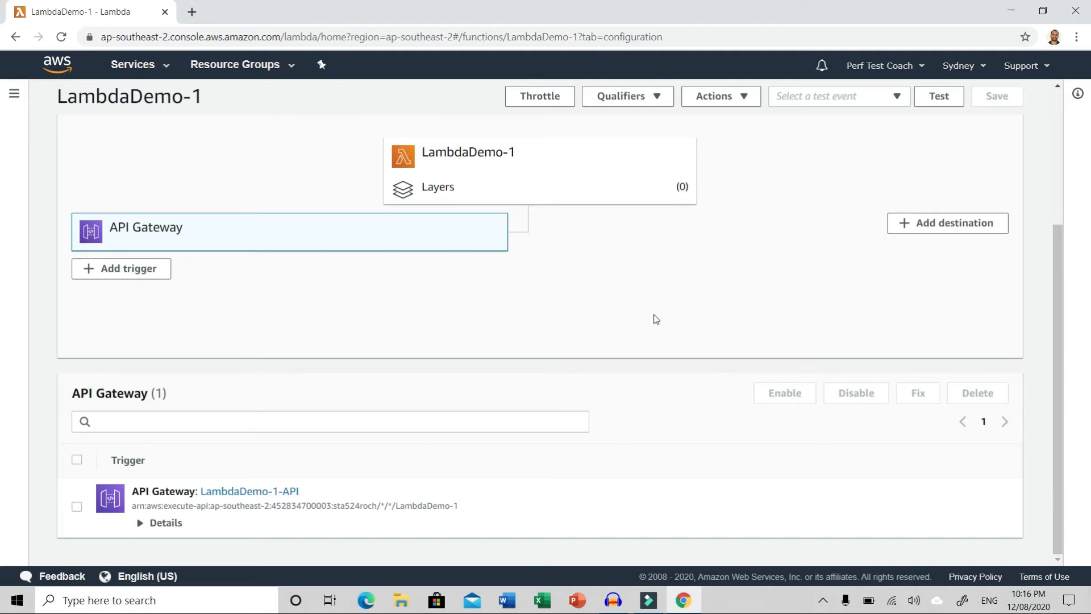
{"action": "left_click", "coordinate": [257, 493]}
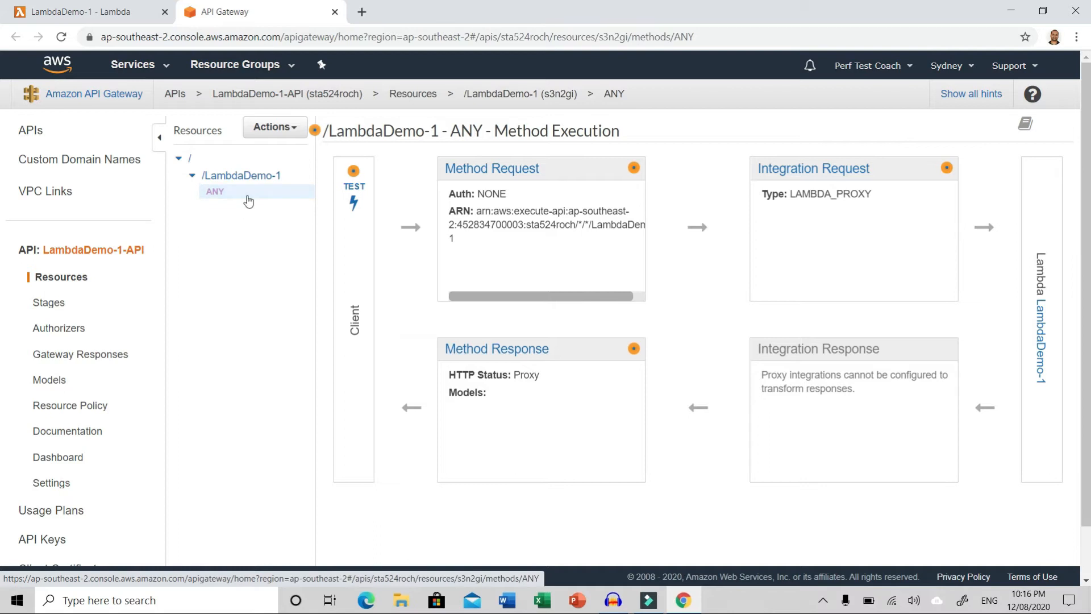
{"action": "left_click", "coordinate": [287, 126]}
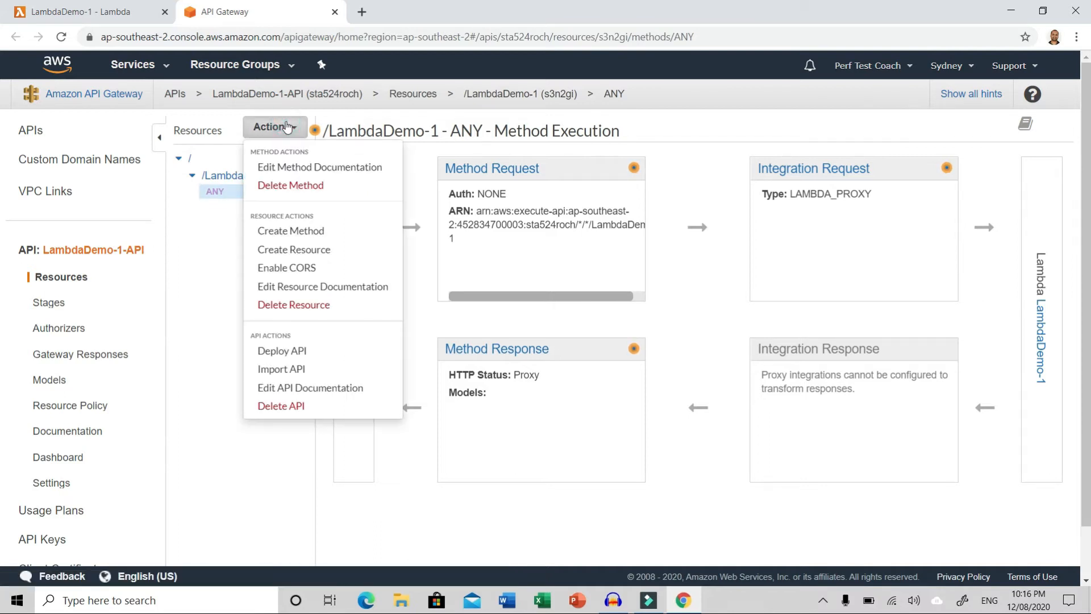
{"action": "left_click", "coordinate": [298, 186]}
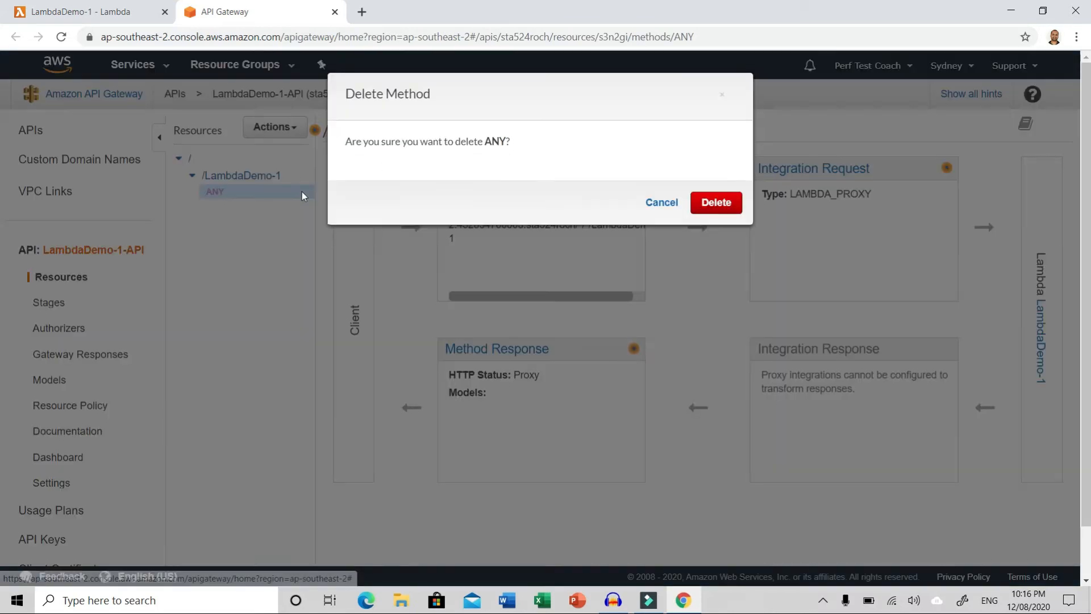
{"action": "left_click", "coordinate": [715, 206]}
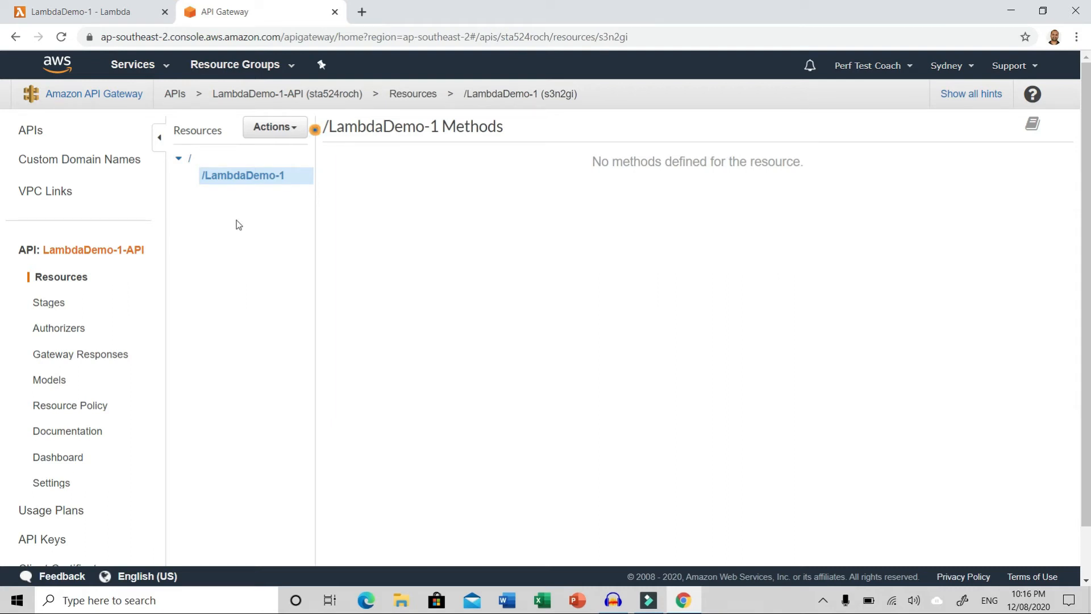
Create a GET method on the /LambdaDemo-1 resource
{"action": "left_click", "coordinate": [287, 130]}
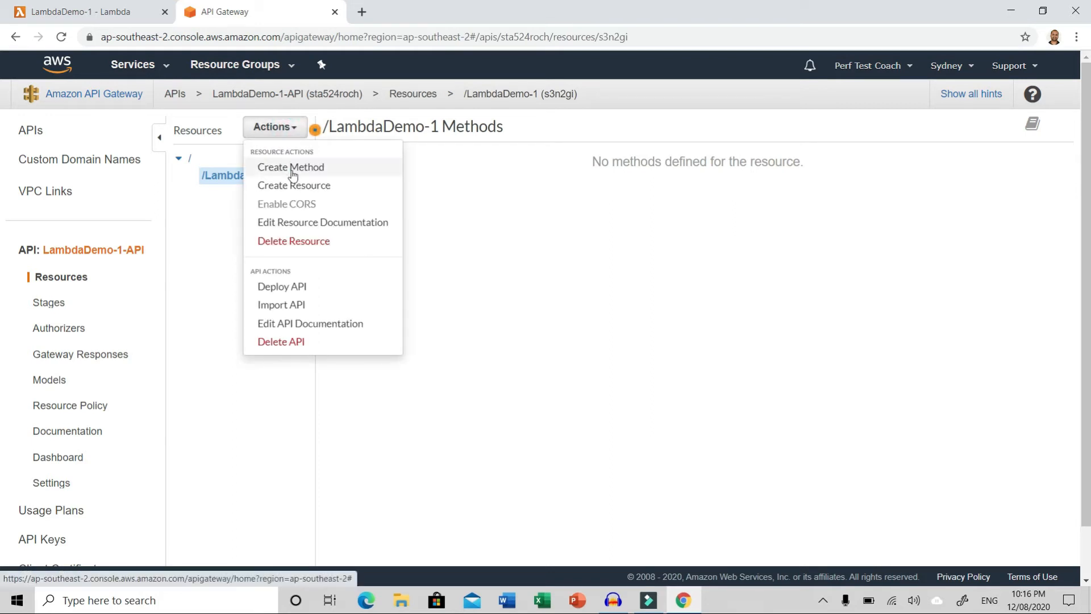
{"action": "left_click", "coordinate": [292, 169]}
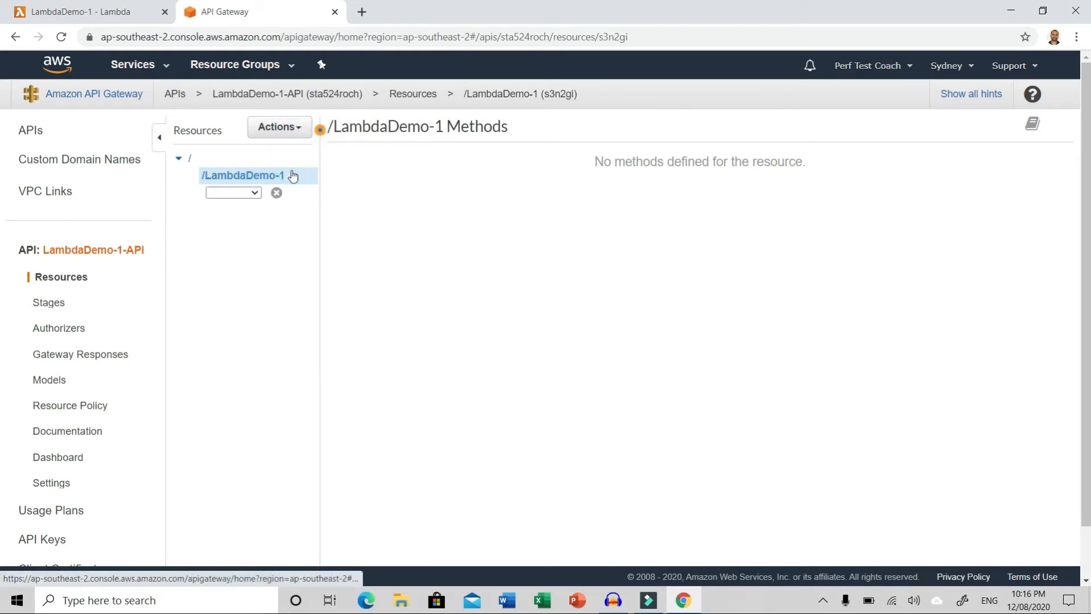
{"action": "left_click", "coordinate": [257, 193]}
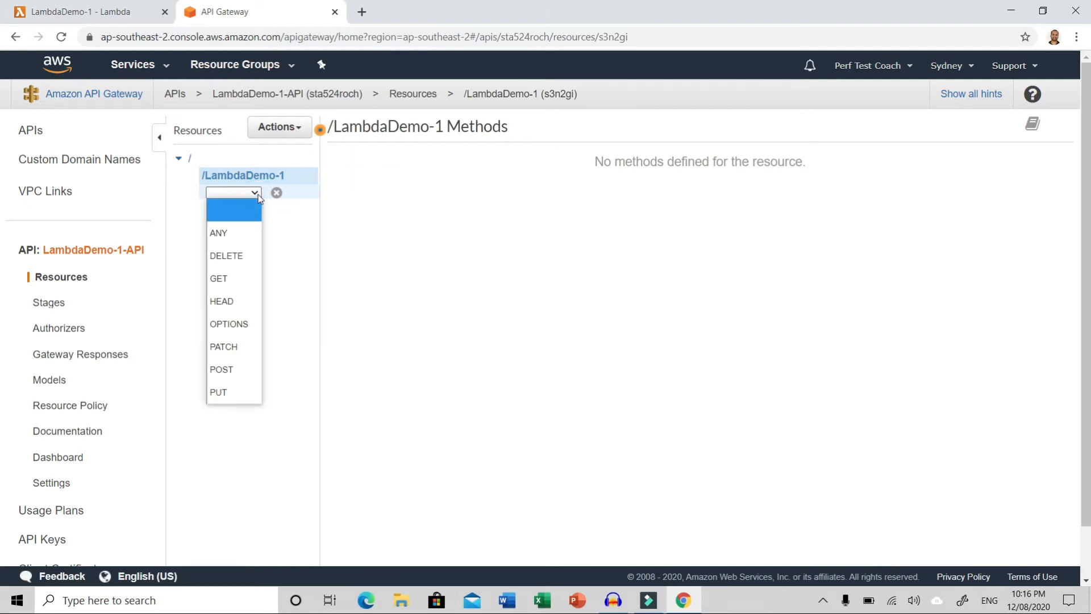
{"action": "left_click", "coordinate": [240, 278]}
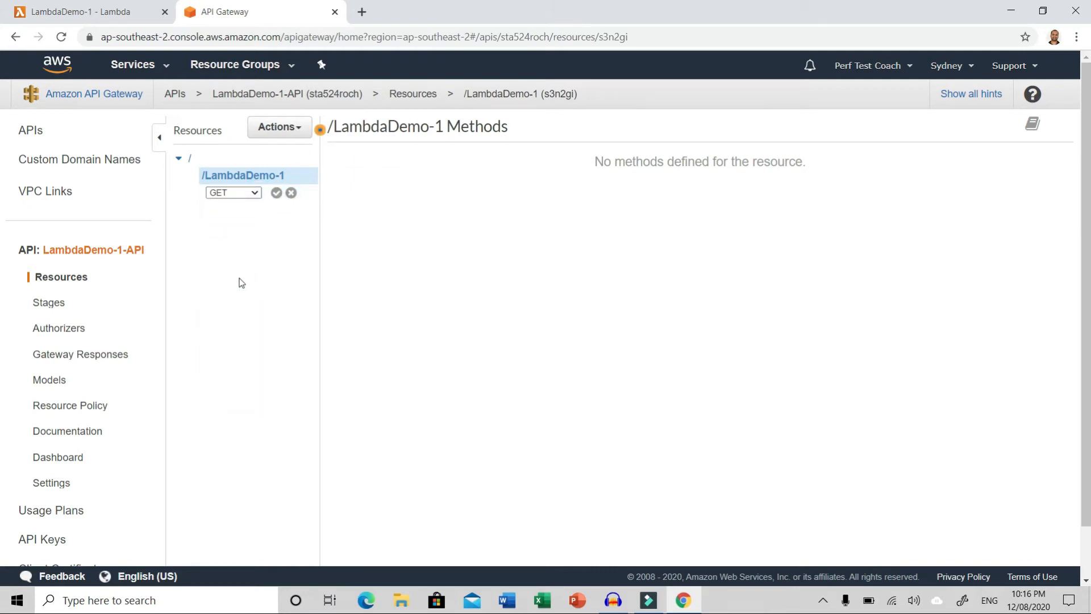
{"action": "left_click", "coordinate": [276, 193]}
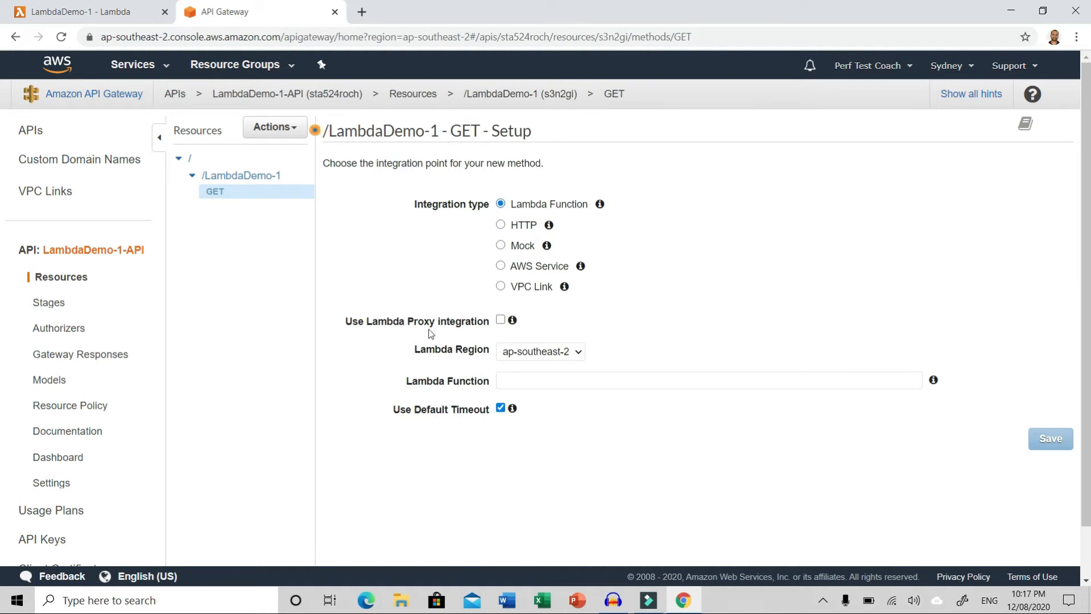
Set up the GET method with Lambda Proxy integration to the LambdaDemo-1 function and grant API Gateway permission to invoke it
{"action": "left_click", "coordinate": [500, 321]}
{"action": "left_click", "coordinate": [574, 381]}
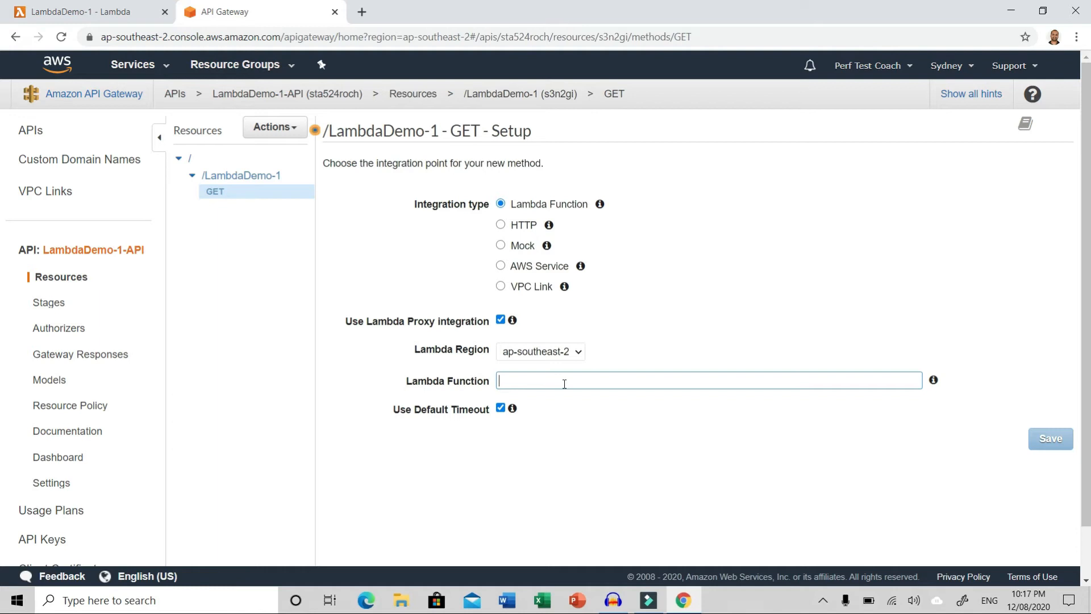
{"action": "type", "text": "Lam"}
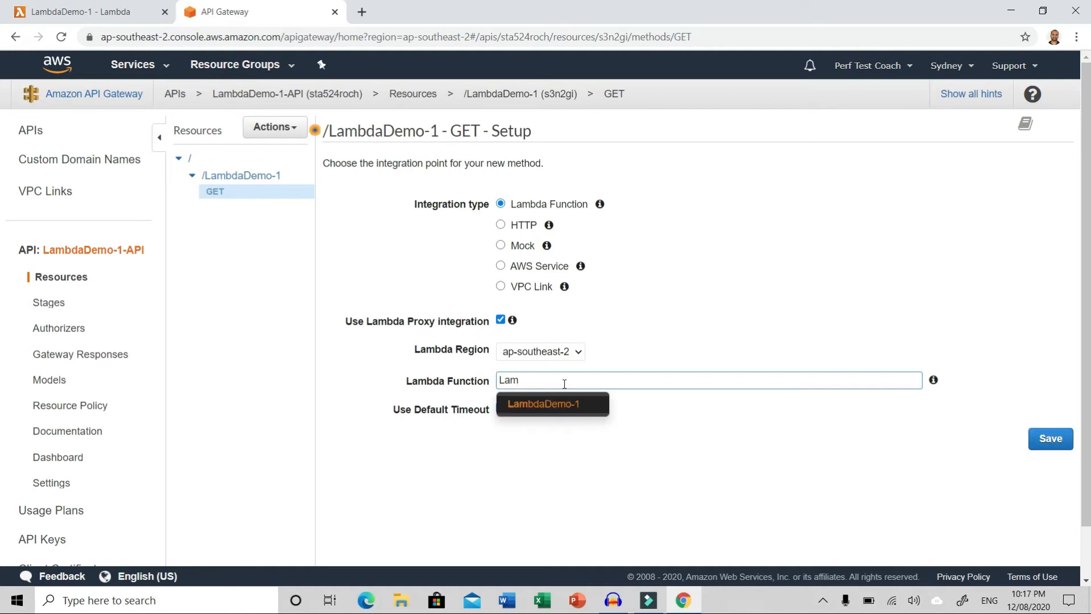
{"action": "left_click", "coordinate": [547, 407]}
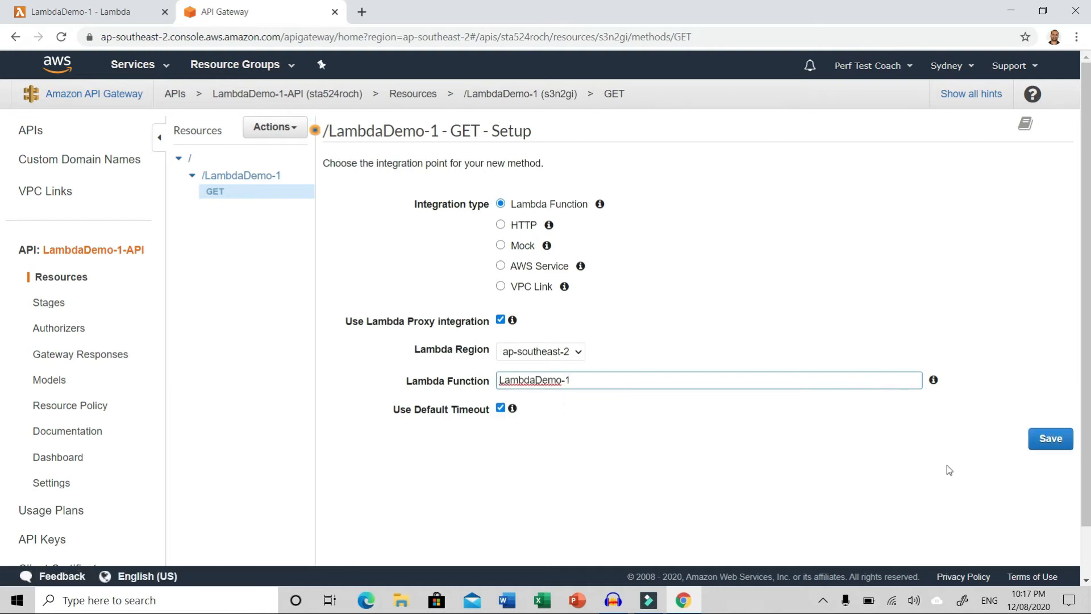
{"action": "left_click", "coordinate": [1047, 442]}
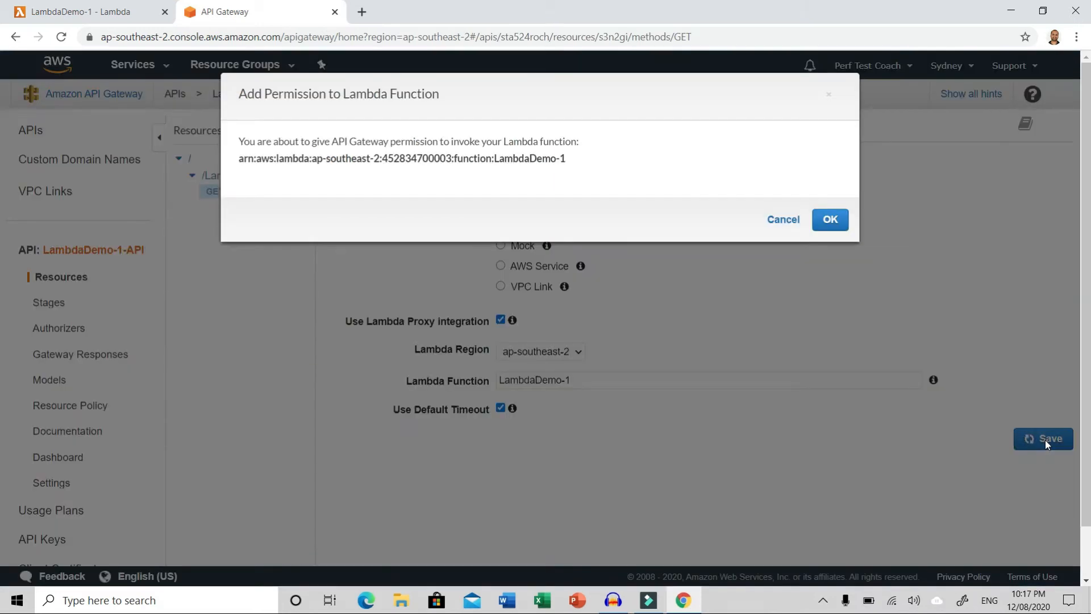
{"action": "left_click", "coordinate": [830, 222]}
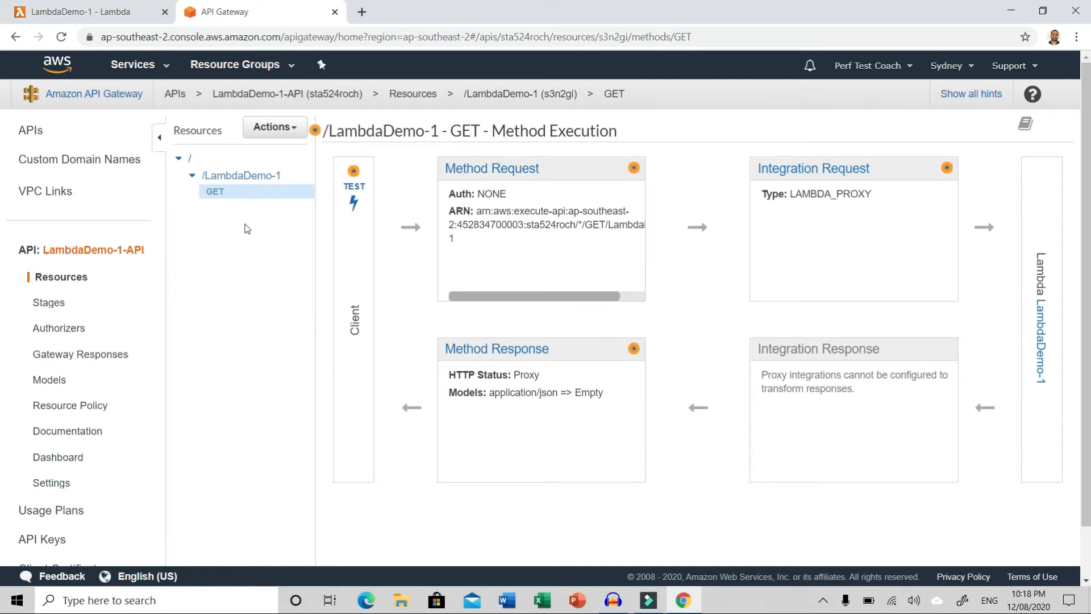
Deploy the API to the default stage with the deployment description "Demo 1"
{"action": "left_click", "coordinate": [297, 132]}
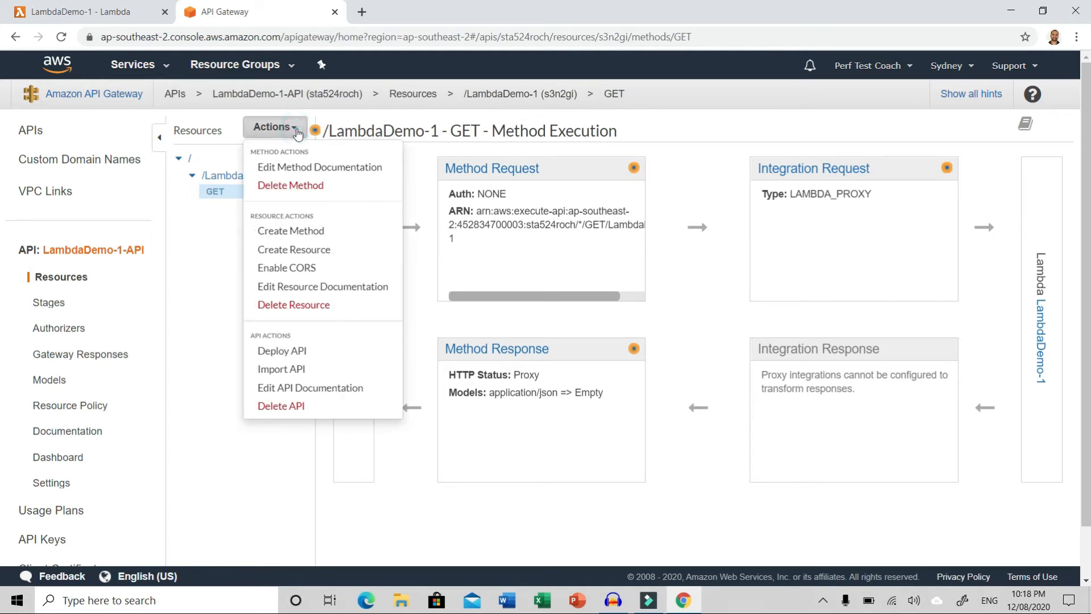
{"action": "left_click", "coordinate": [294, 352]}
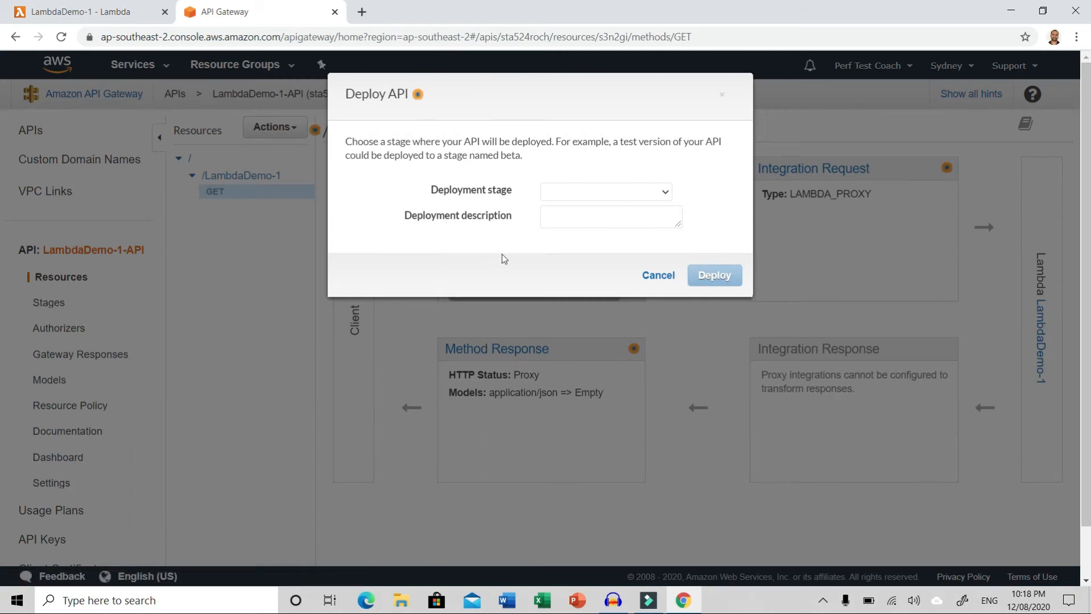
{"action": "left_click", "coordinate": [666, 192]}
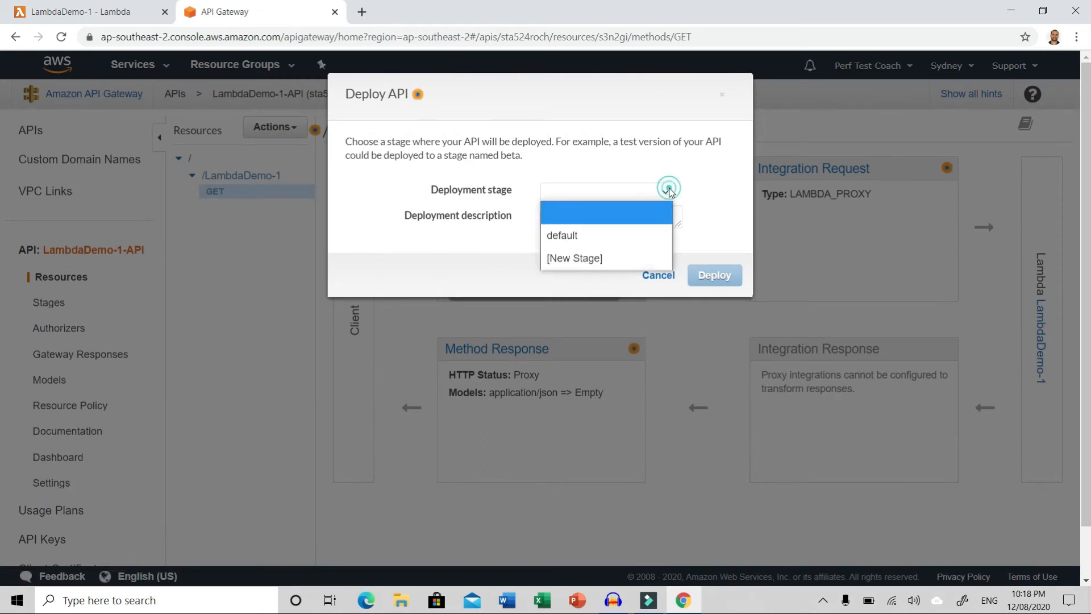
{"action": "left_click", "coordinate": [583, 235]}
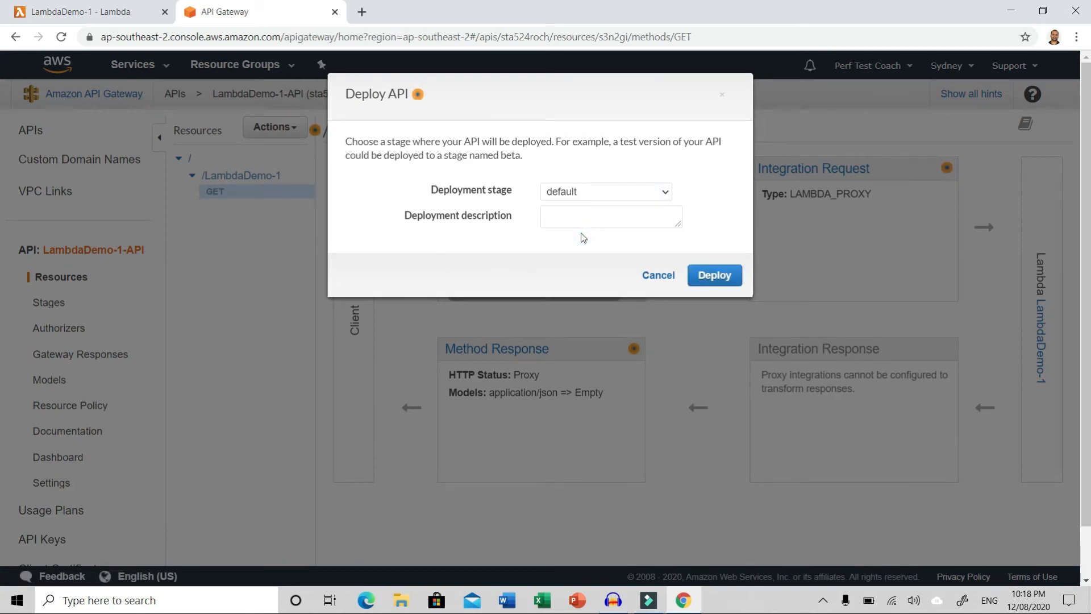
{"action": "left_click", "coordinate": [591, 221]}
{"action": "type", "text": "Demo 1"}
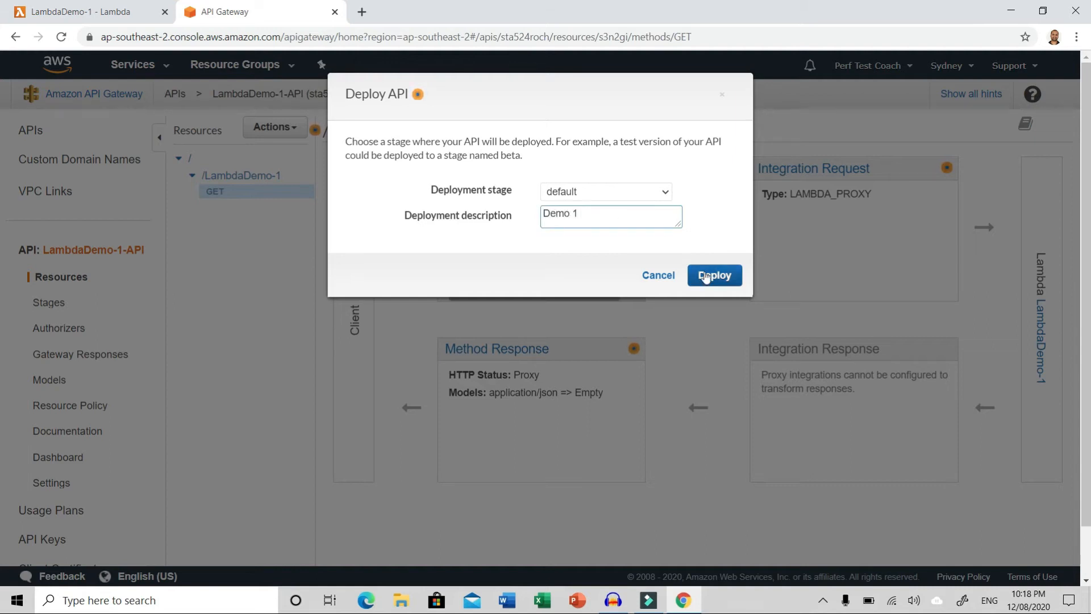
{"action": "left_click", "coordinate": [710, 276]}
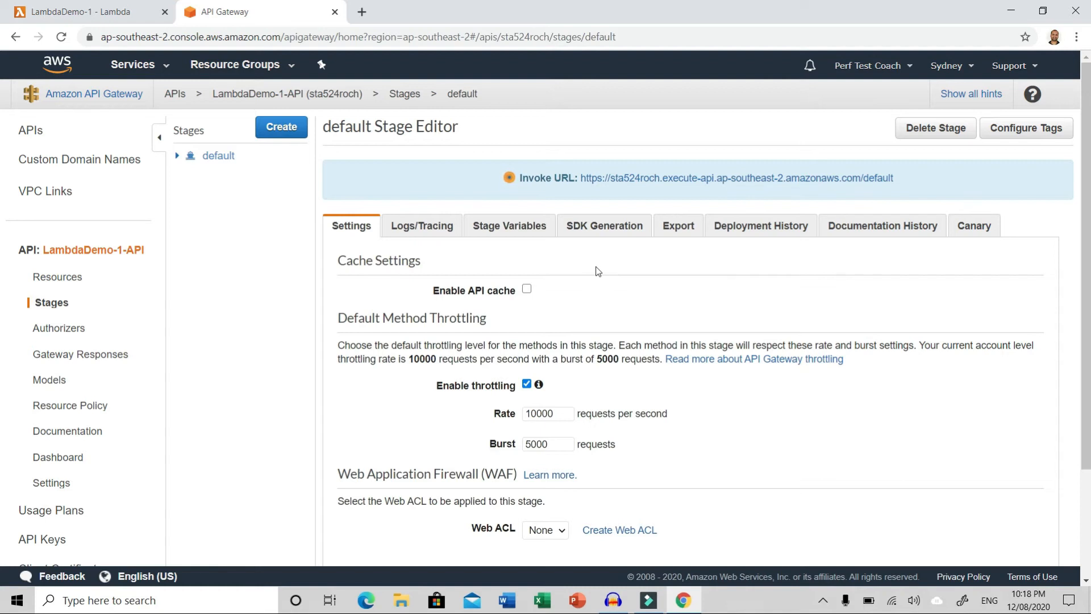
Open the invoke URL of the default stage's GET method, check the response in the browser, and return to the stage editor
{"action": "left_click", "coordinate": [177, 158]}
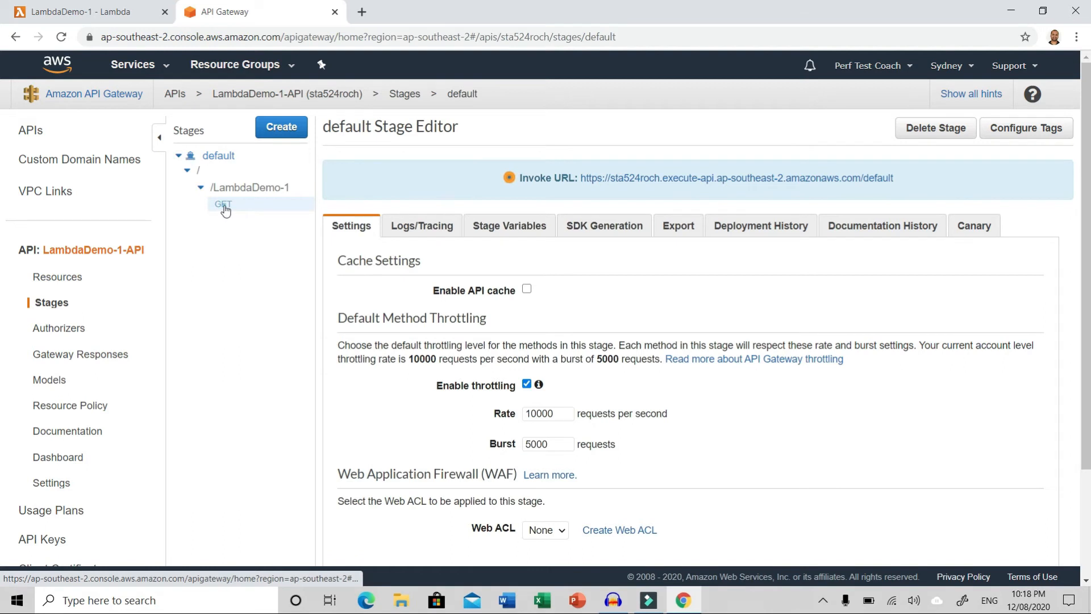
{"action": "left_click", "coordinate": [223, 204]}
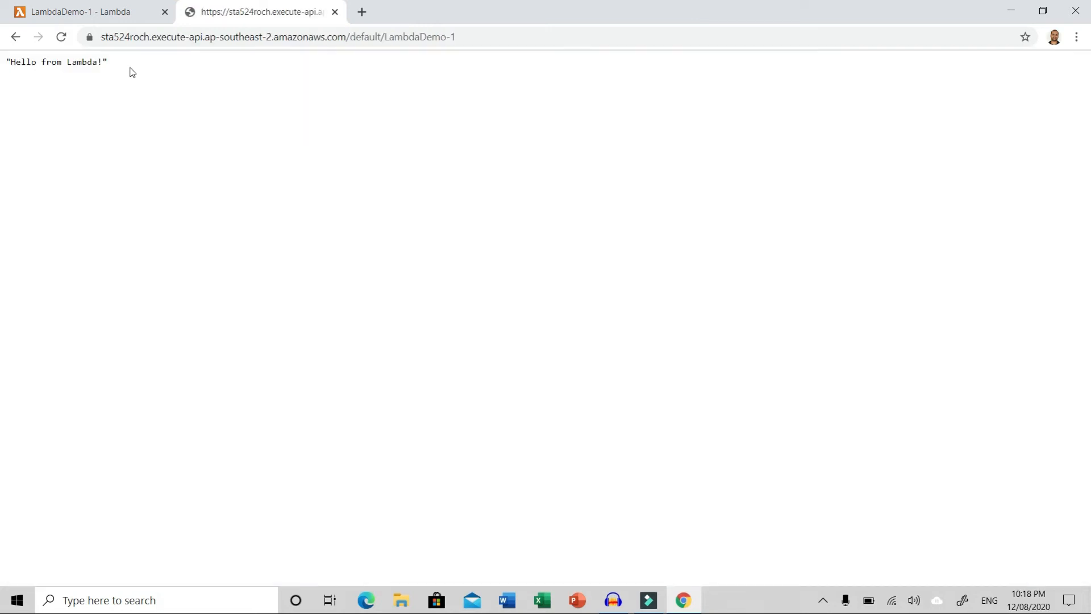
{"action": "left_click_drag", "start_coordinate": [127, 67], "coordinate": [2, 67]}
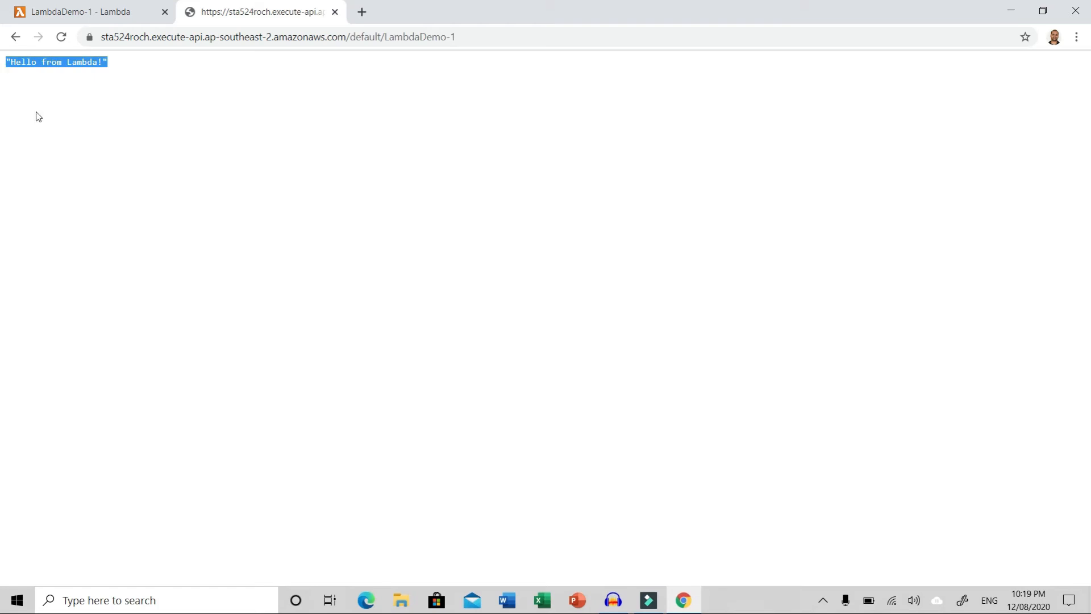
{"action": "key", "text": "alt+Left"}
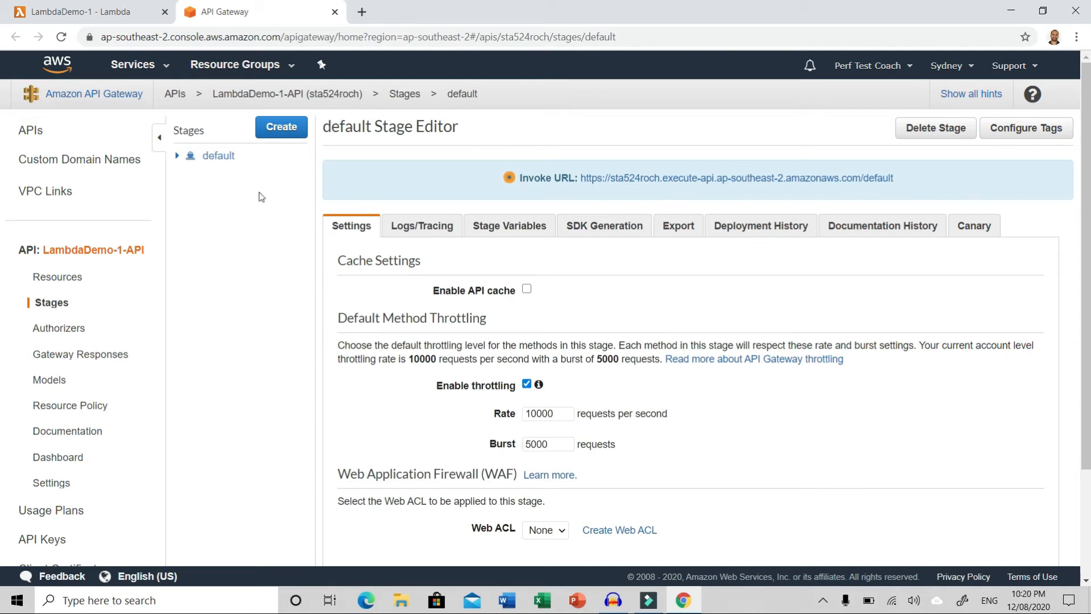
Return to the LambdaDemo-1 function and review its code and configuration settings down to the Concurrency section
{"action": "left_click", "coordinate": [111, 14]}
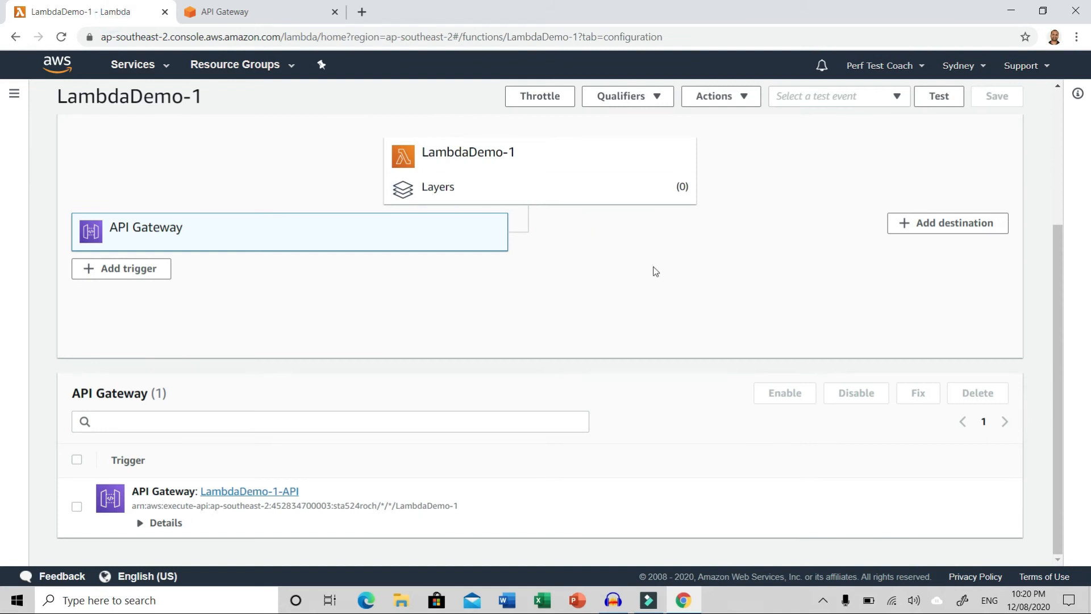
{"action": "left_click", "coordinate": [494, 156]}
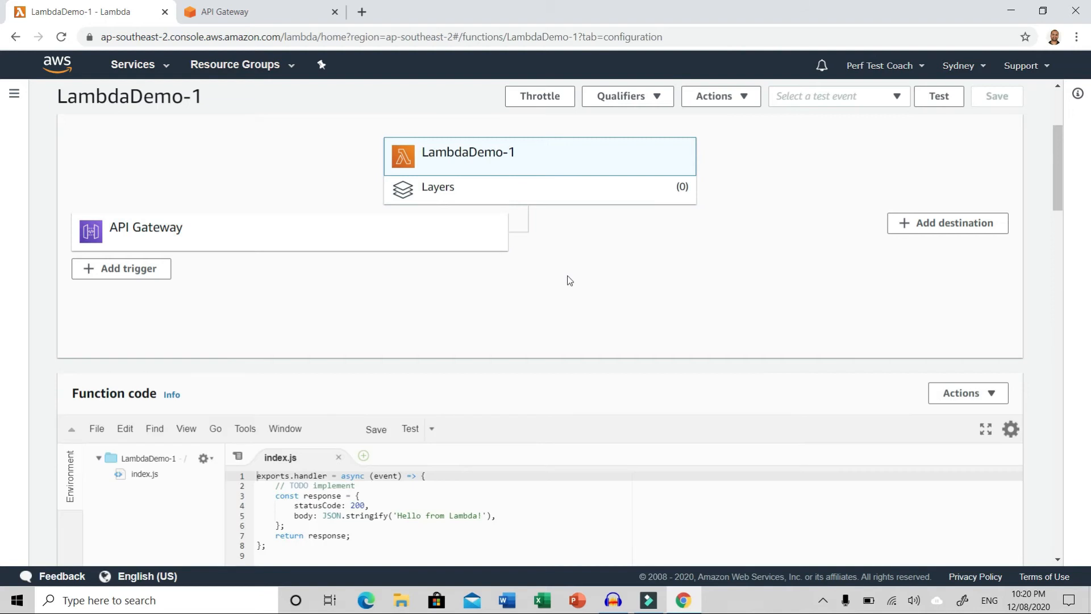
{"action": "scroll", "coordinate": [648, 329], "scroll_direction": "down", "scroll_amount": 8}
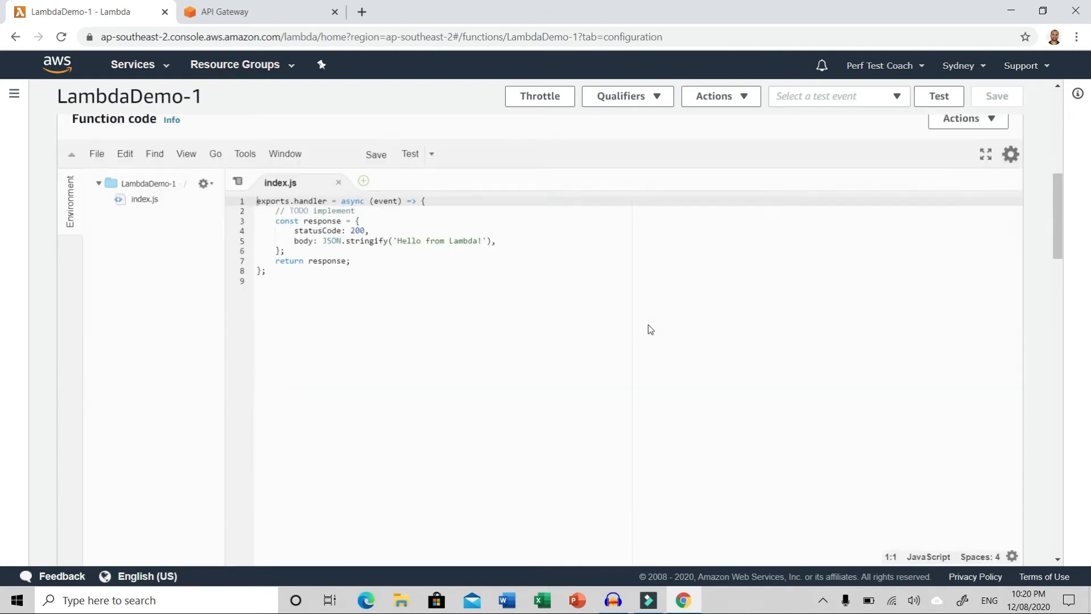
{"action": "scroll", "coordinate": [650, 329], "scroll_direction": "down", "scroll_amount": 15}
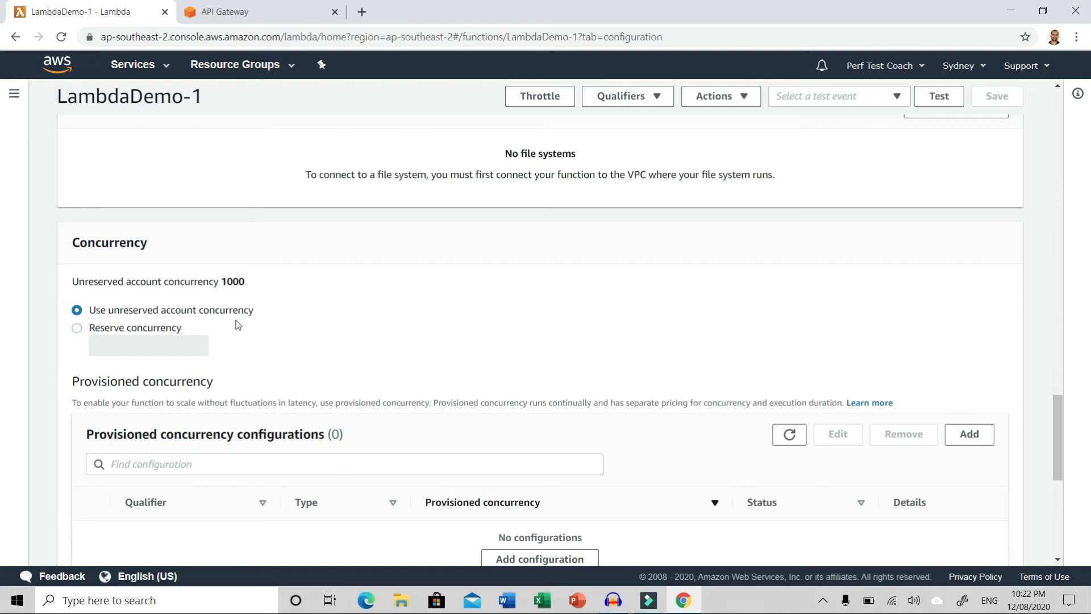
Switch the function's concurrency setting to reserved concurrency and set the reserved value to 10
{"action": "left_click", "coordinate": [75, 332]}
{"action": "left_click", "coordinate": [118, 346]}
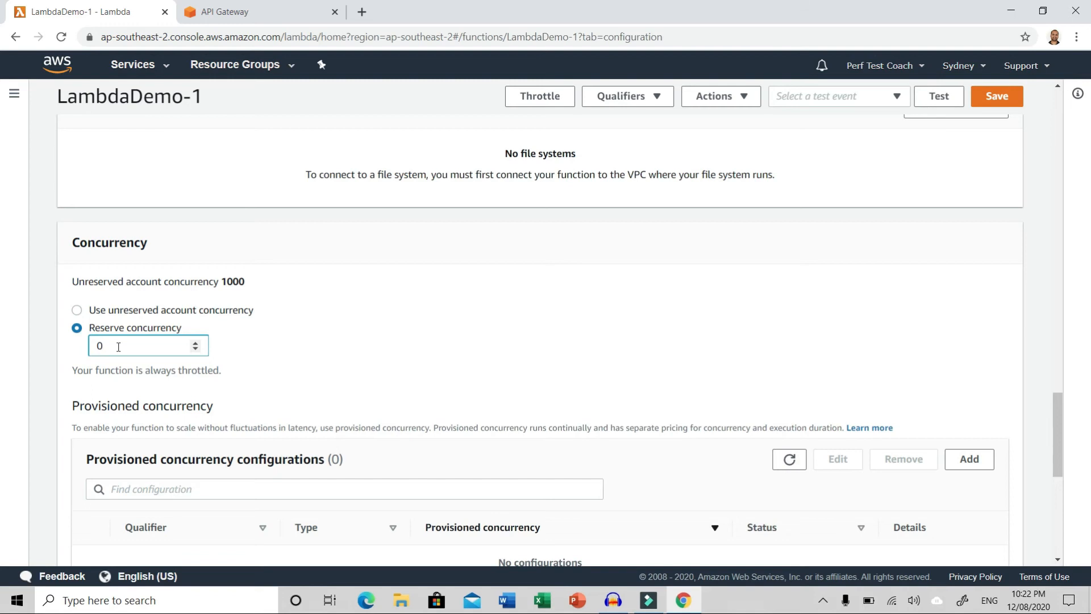
{"action": "key", "text": "BackSpace"}
{"action": "type", "text": "10"}
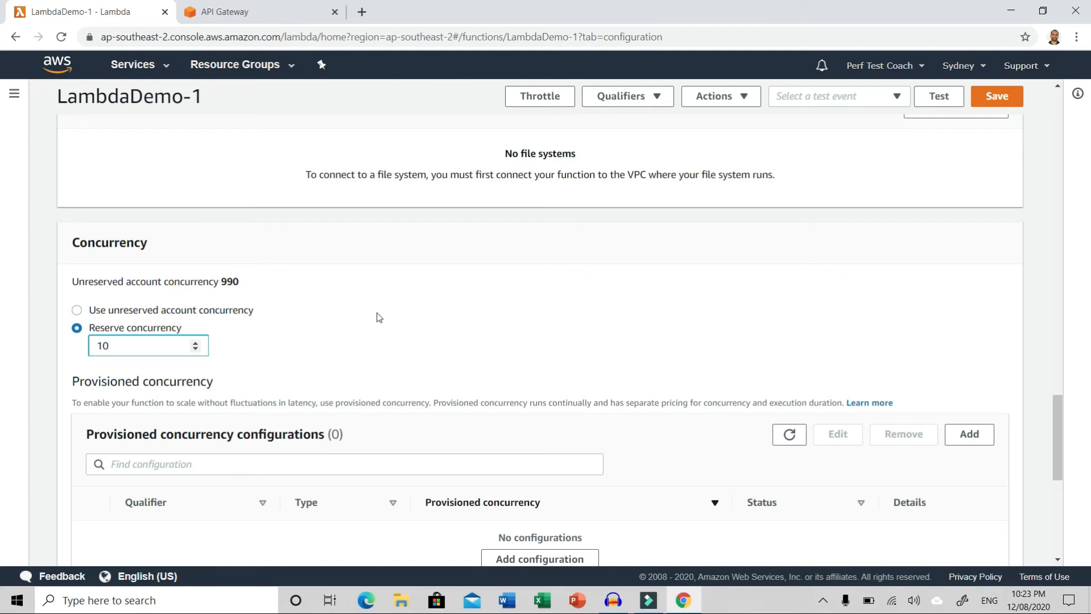
Try a provisioned concurrency of 10 in a new alias-based configuration and discard it without saving
{"action": "scroll", "coordinate": [477, 318], "scroll_direction": "down", "scroll_amount": 1}
{"action": "scroll", "coordinate": [477, 317], "scroll_direction": "down", "scroll_amount": 1}
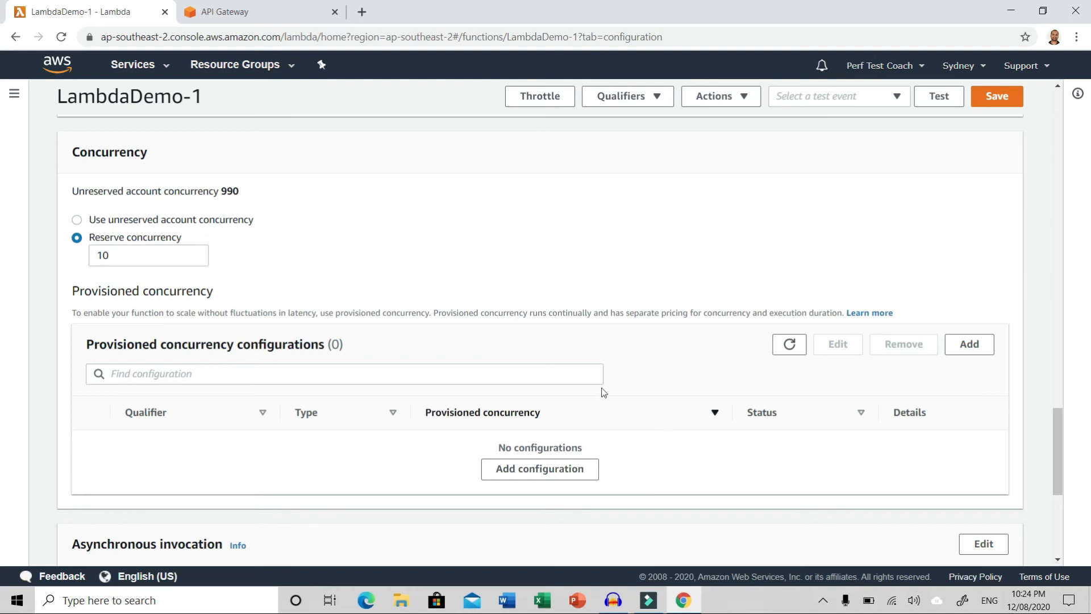
{"action": "left_click", "coordinate": [505, 474]}
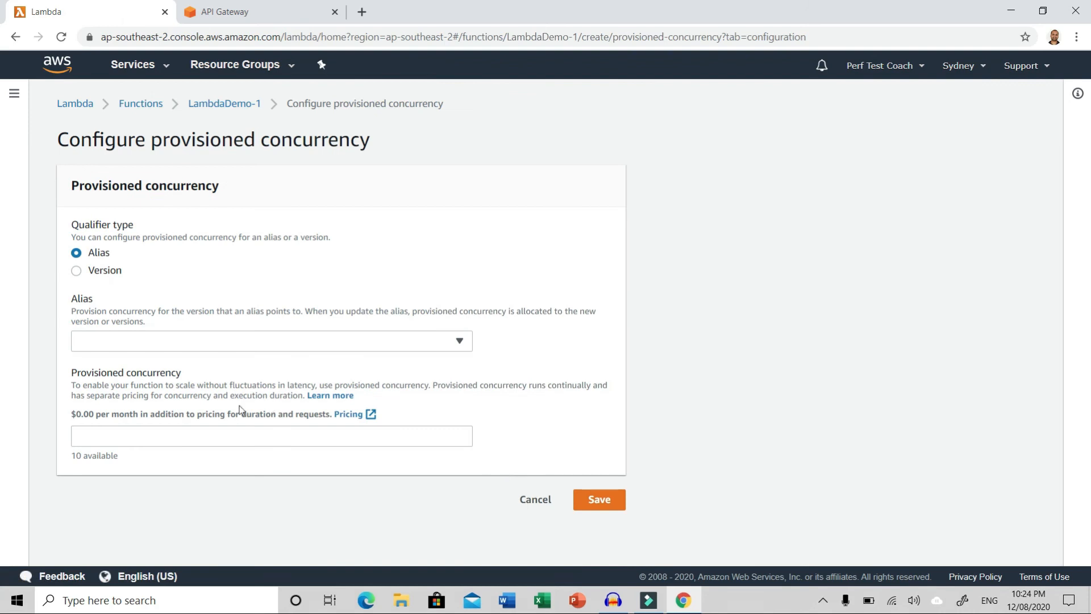
{"action": "left_click", "coordinate": [121, 431]}
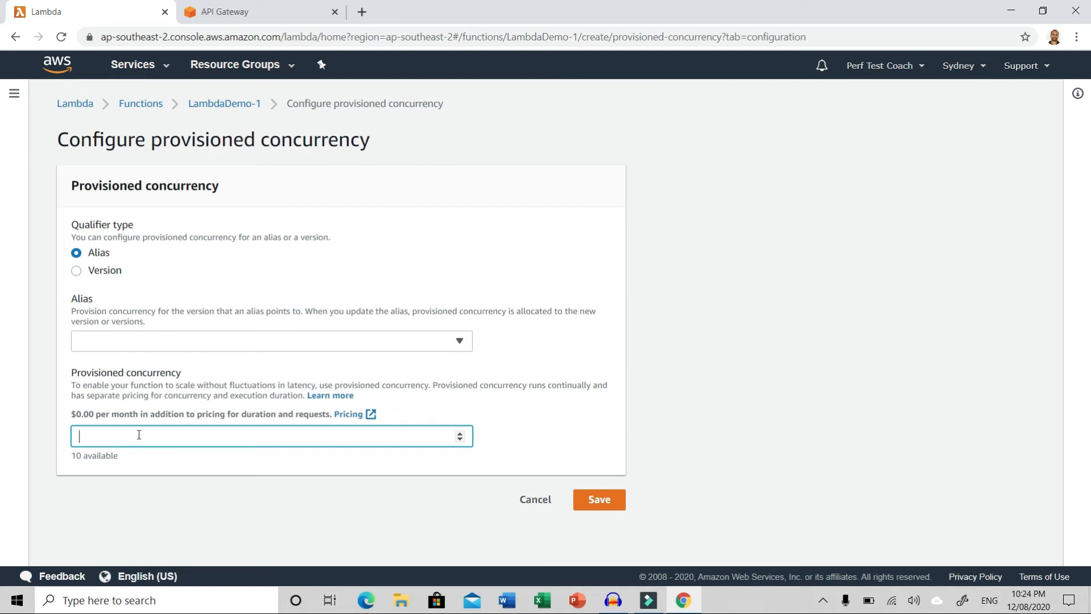
{"action": "type", "text": "10"}
{"action": "left_click", "coordinate": [533, 507]}
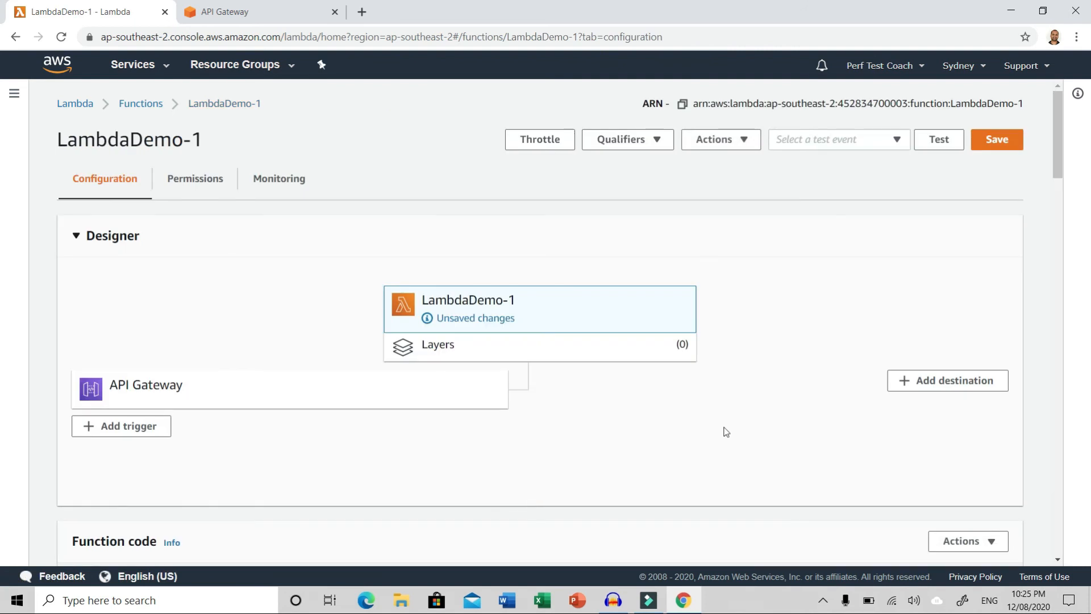
Examine the function's CloudWatch monitoring charts, from invocations, duration and error rate down to throttles and concurrent executions
{"action": "left_click", "coordinate": [285, 180]}
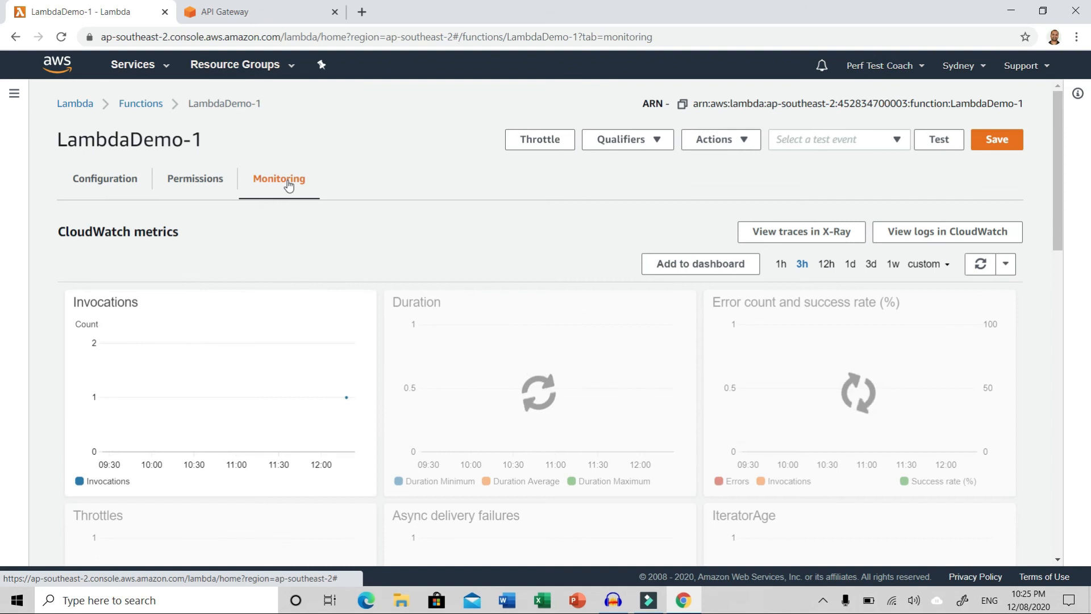
{"action": "scroll", "coordinate": [441, 237], "scroll_direction": "down", "scroll_amount": 1}
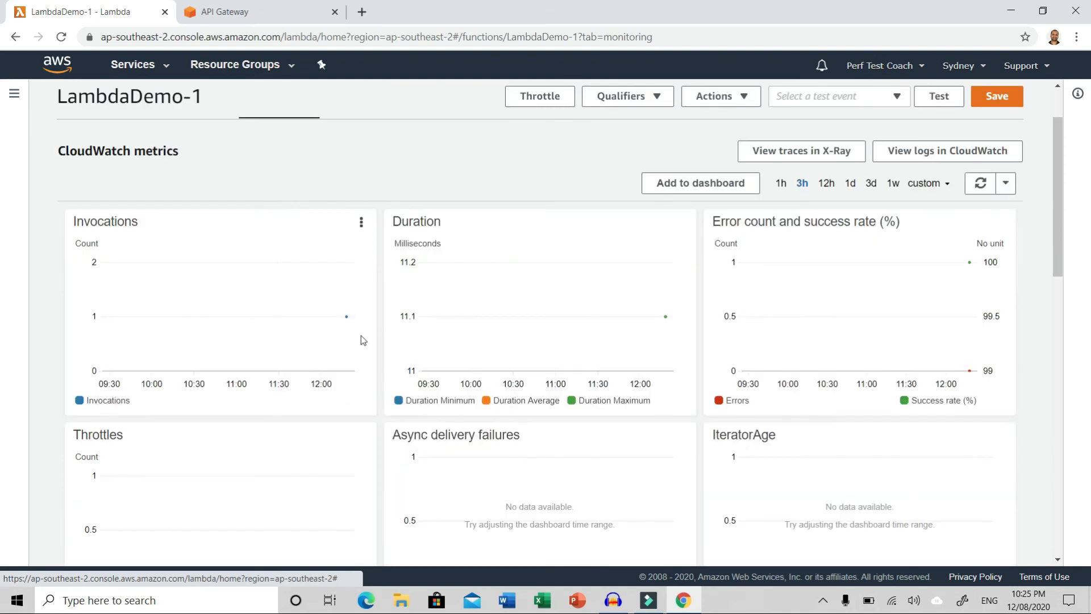
{"action": "mouse_move", "coordinate": [349, 350]}
{"action": "mouse_move", "coordinate": [349, 321]}
{"action": "scroll", "coordinate": [658, 353], "scroll_direction": "down", "scroll_amount": 1}
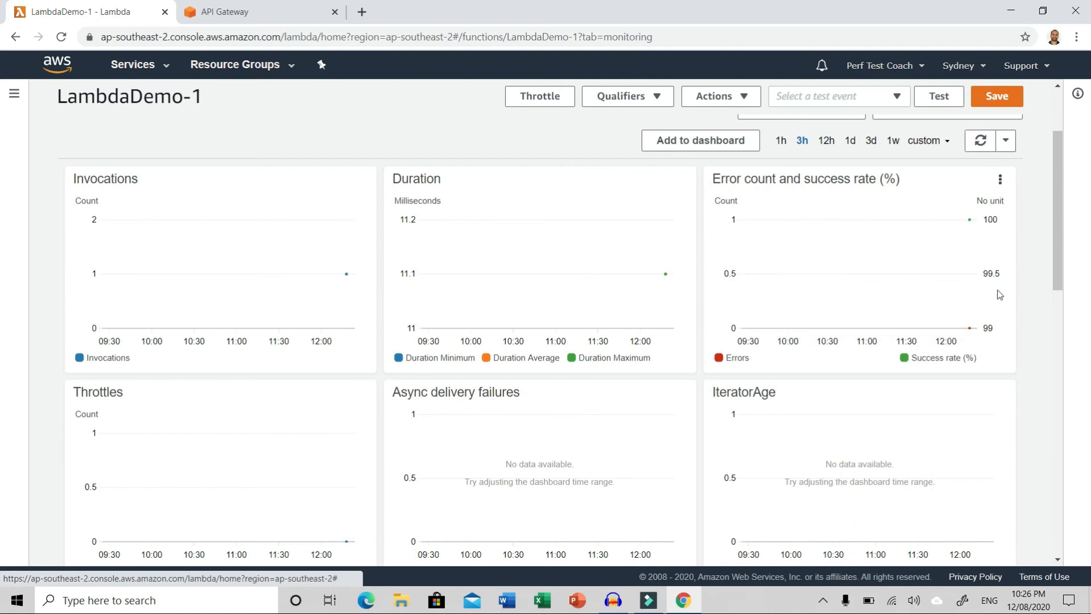
{"action": "mouse_move", "coordinate": [974, 246]}
{"action": "scroll", "coordinate": [1059, 309], "scroll_direction": "down", "scroll_amount": 3}
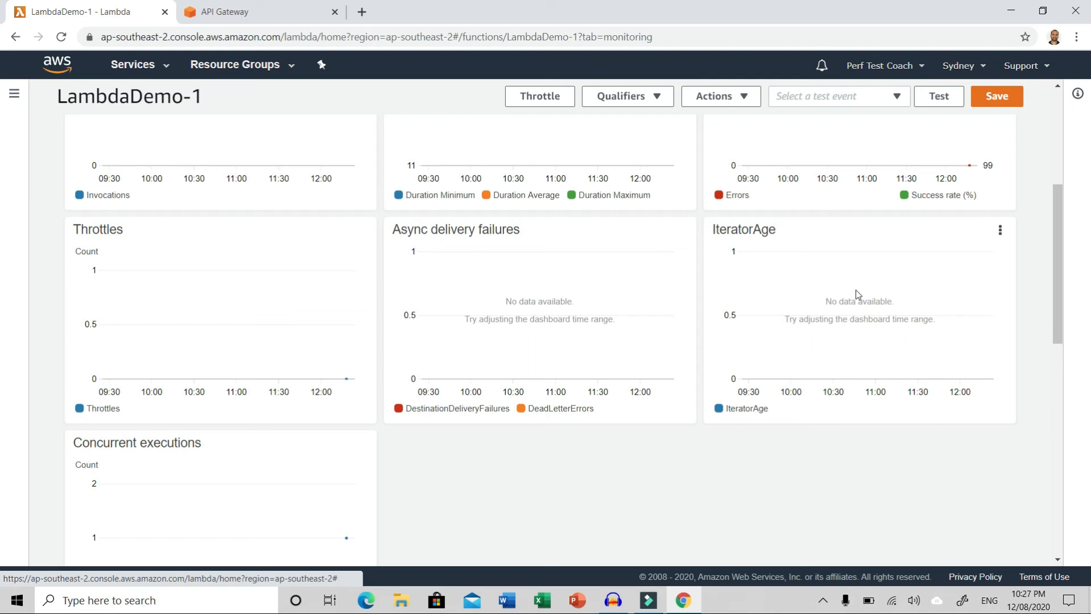
{"action": "scroll", "coordinate": [554, 515], "scroll_direction": "down", "scroll_amount": 2}
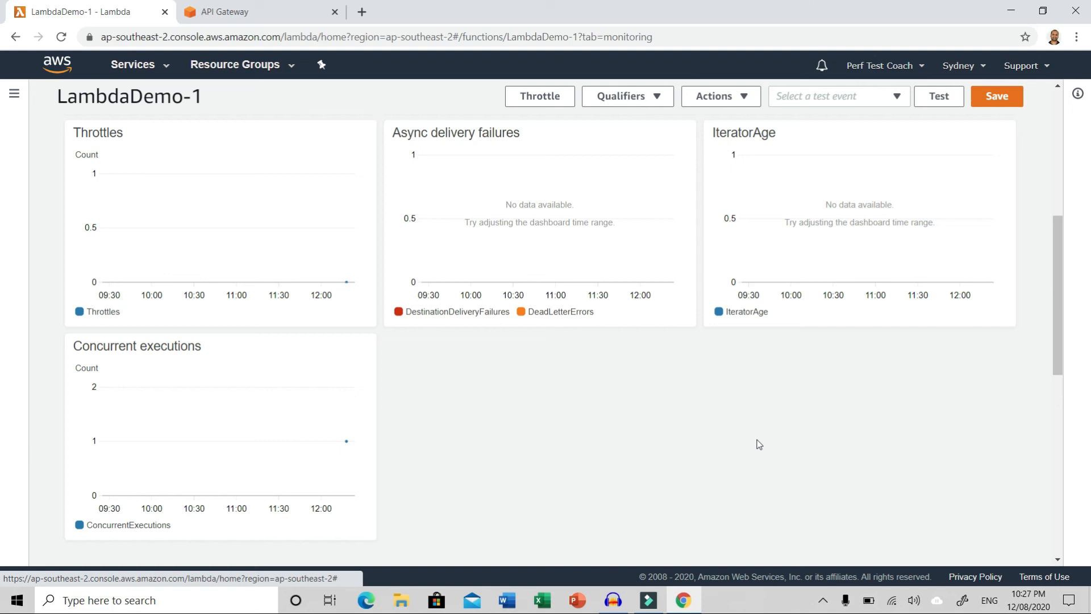
{"action": "scroll", "coordinate": [540, 252], "scroll_direction": "up", "scroll_amount": 7}
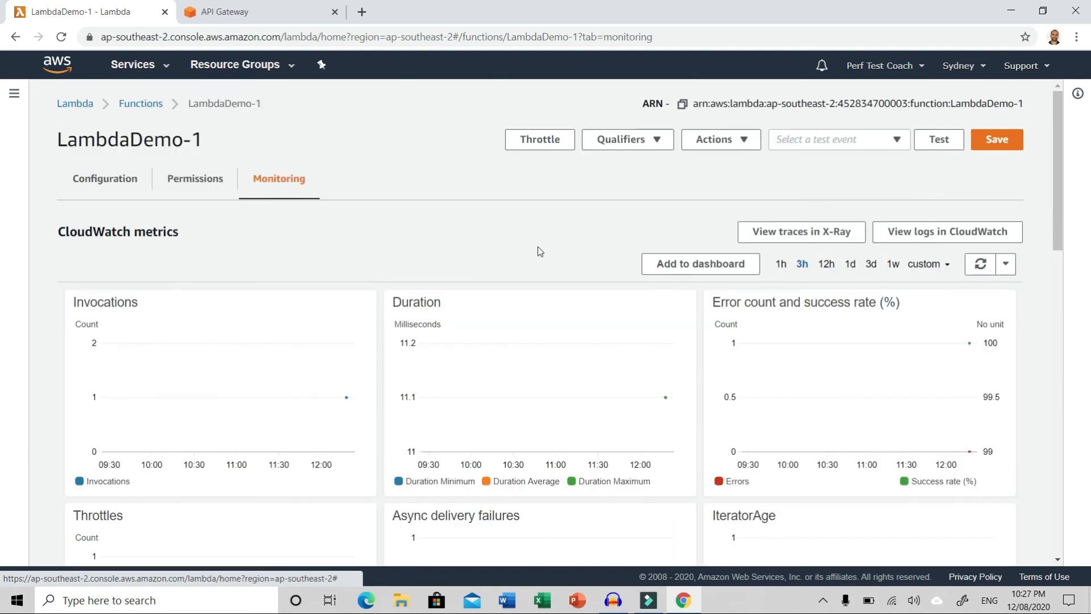